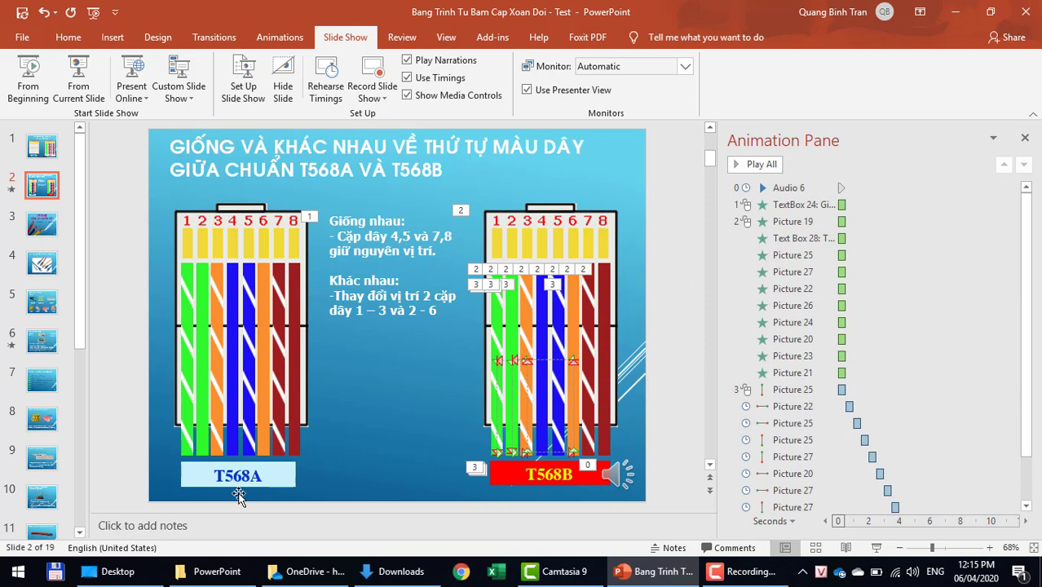
Step: Open the Test presentation and save it as a PowerPoint Show (.ppsx), replacing the existing file
{"action": "left_click", "coordinate": [210, 571]}
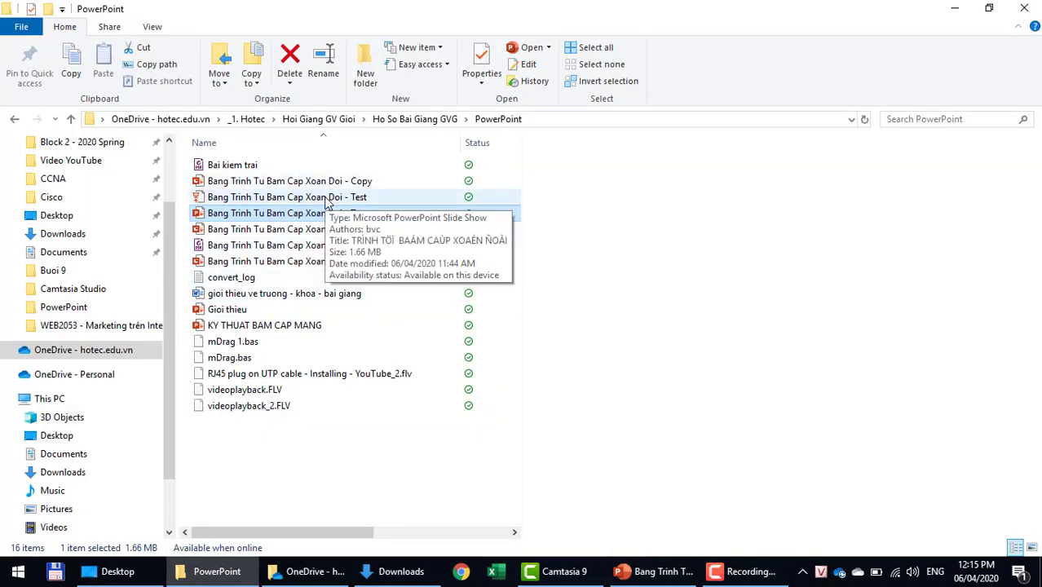
{"action": "double_click", "coordinate": [326, 198]}
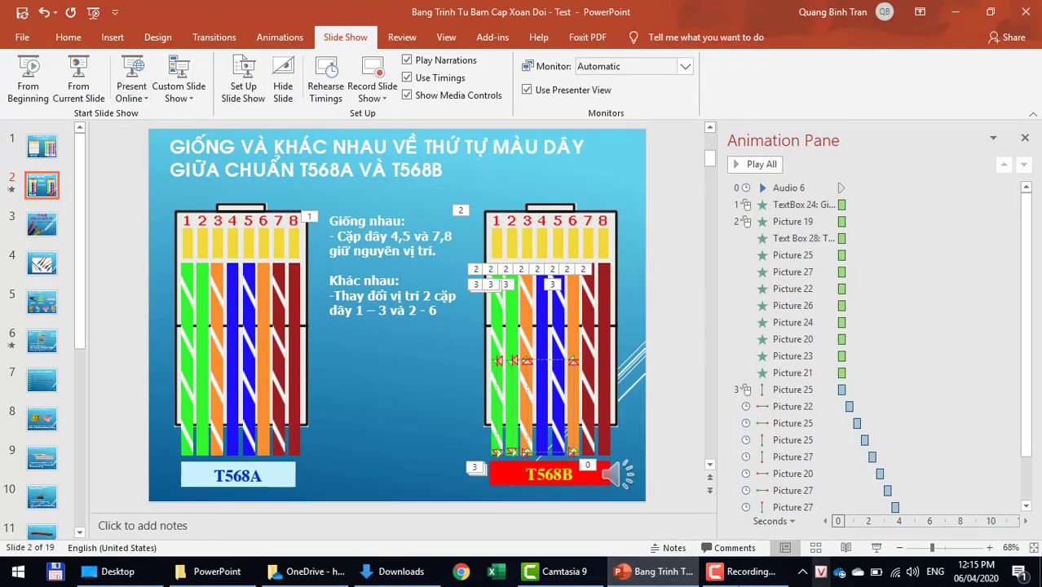
{"action": "left_click", "coordinate": [12, 36]}
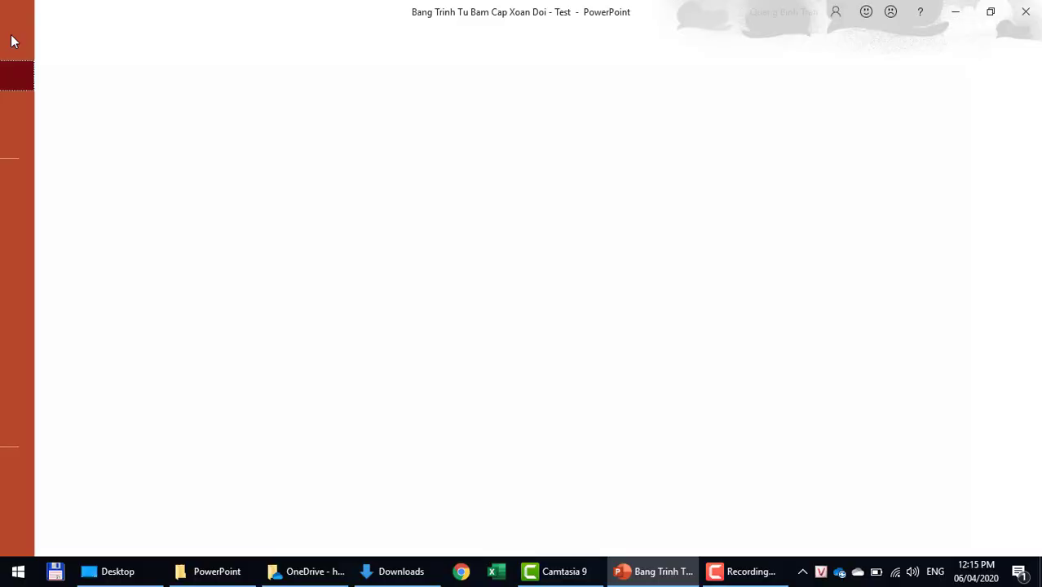
{"action": "left_click", "coordinate": [41, 244]}
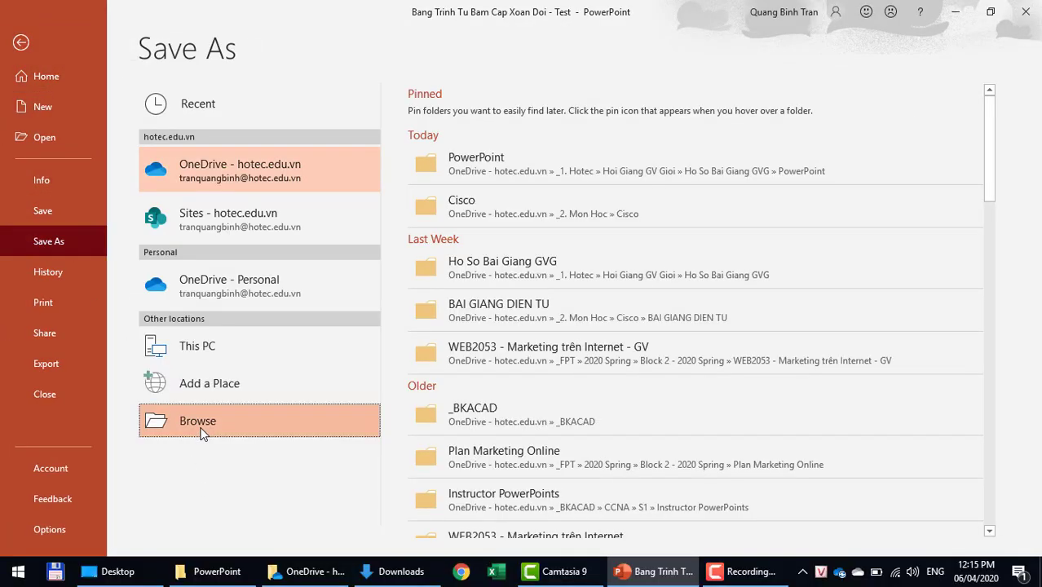
{"action": "left_click", "coordinate": [203, 433]}
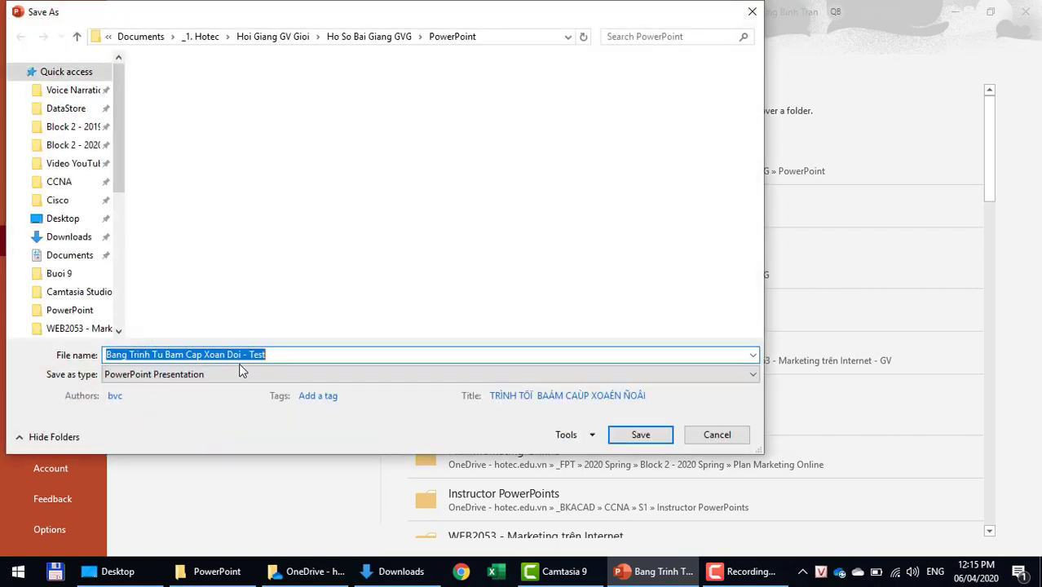
{"action": "left_click", "coordinate": [218, 375]}
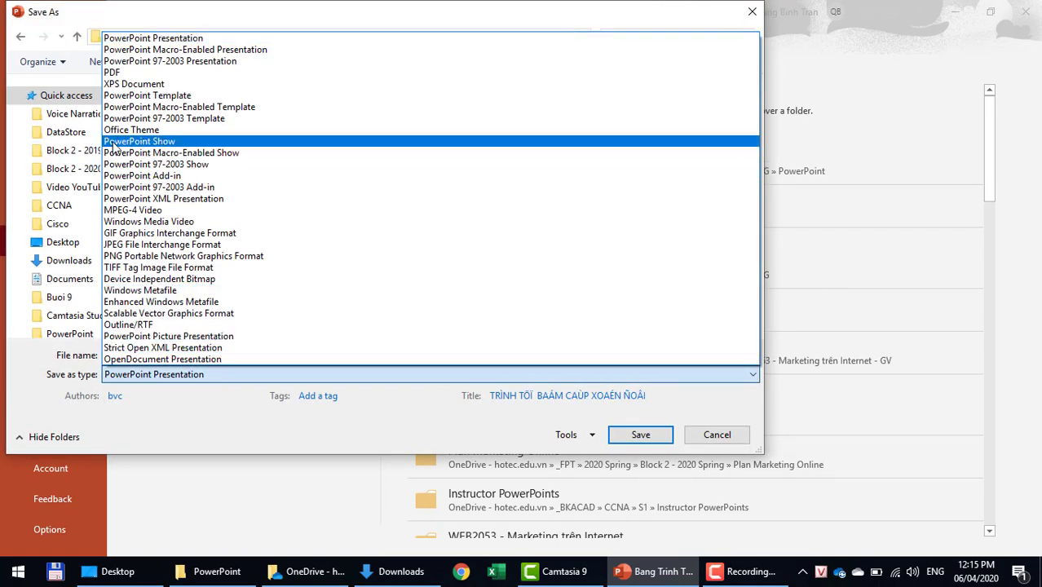
{"action": "left_click", "coordinate": [114, 143]}
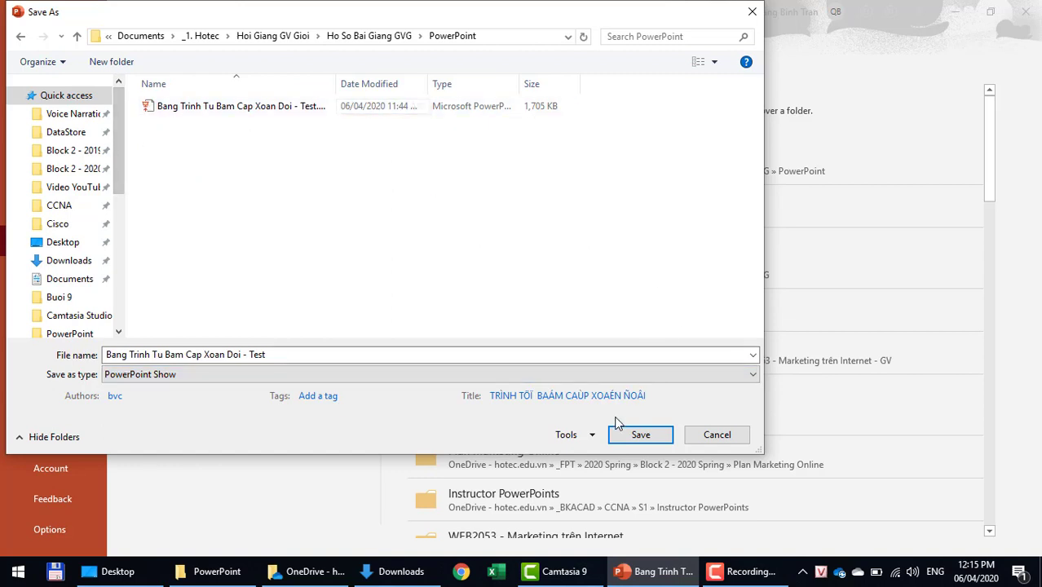
{"action": "left_click", "coordinate": [623, 441]}
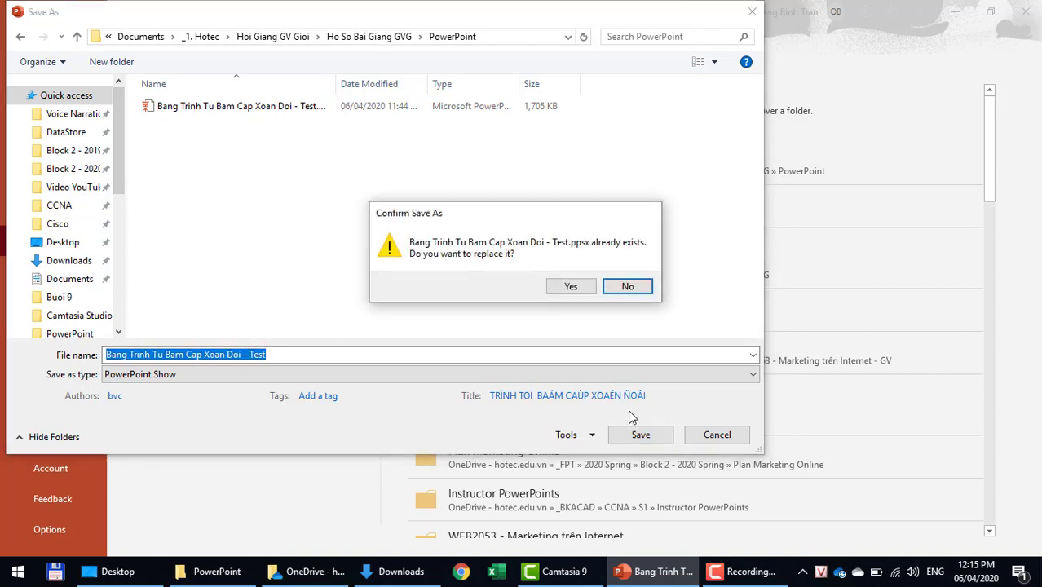
{"action": "left_click", "coordinate": [564, 290]}
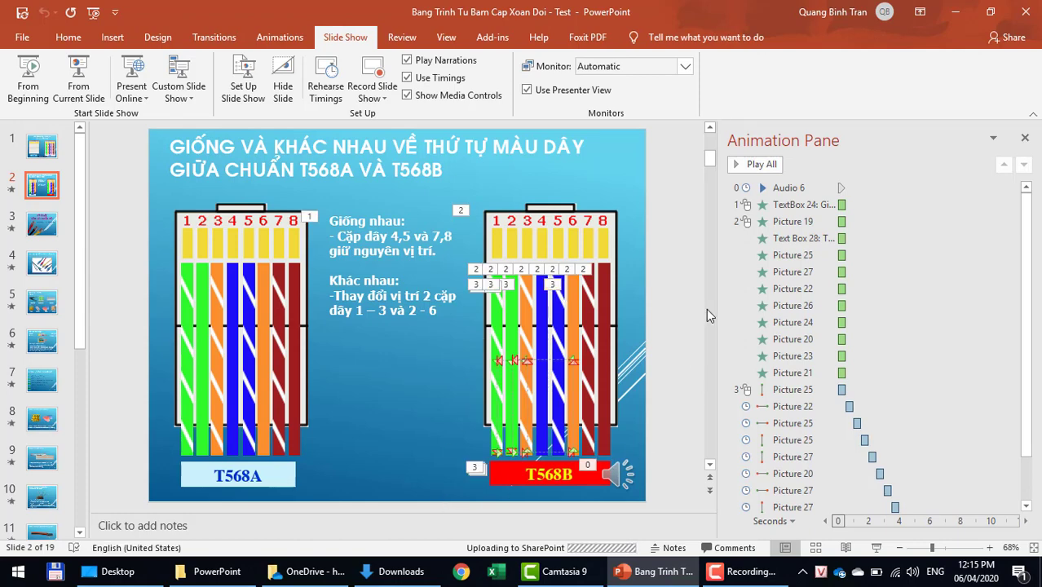
{"action": "left_click", "coordinate": [204, 573]}
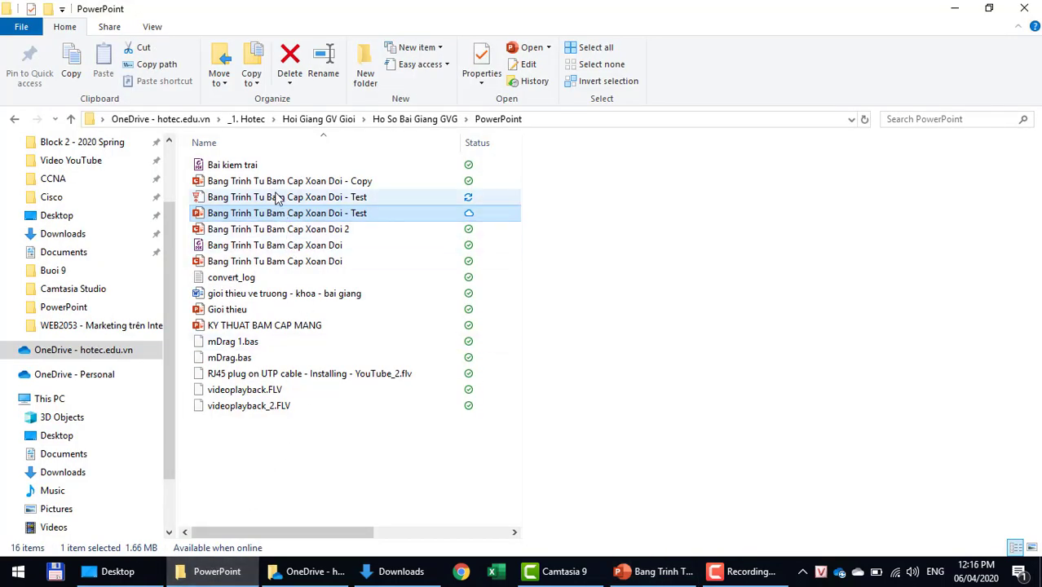
{"action": "left_click", "coordinate": [278, 197]}
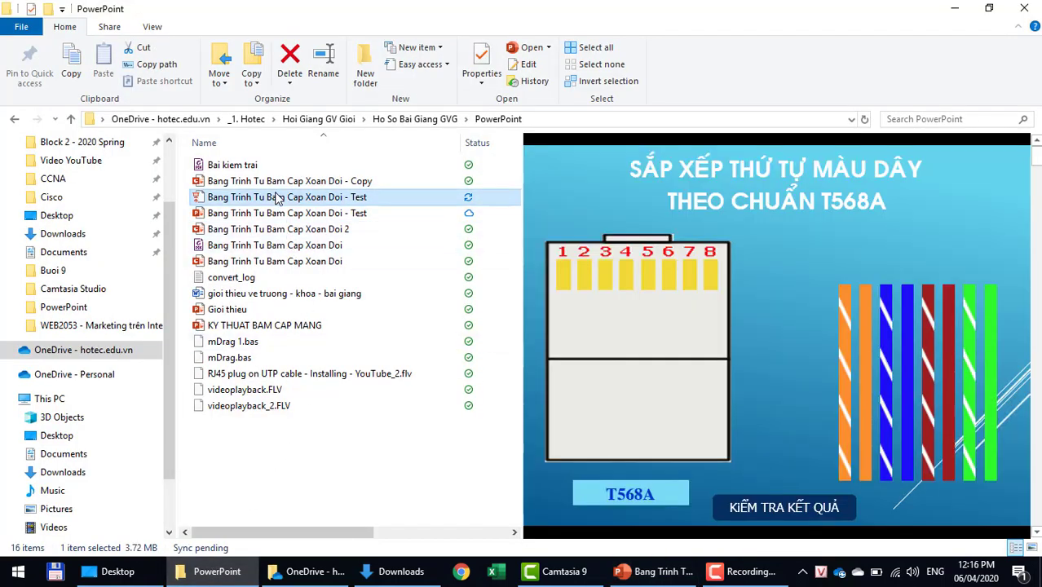
{"action": "double_click", "coordinate": [279, 197]}
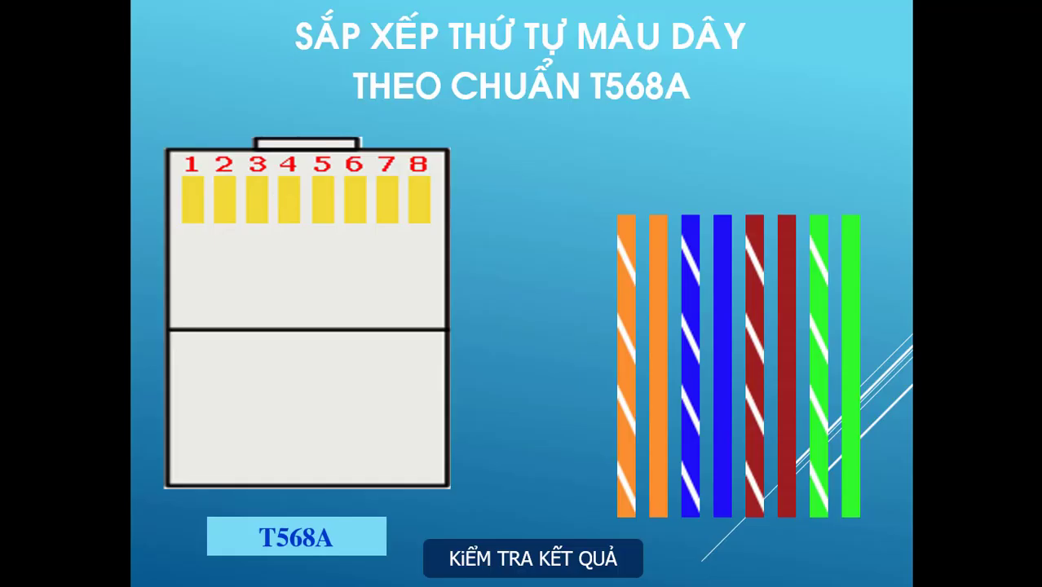
{"action": "key", "text": "Right"}
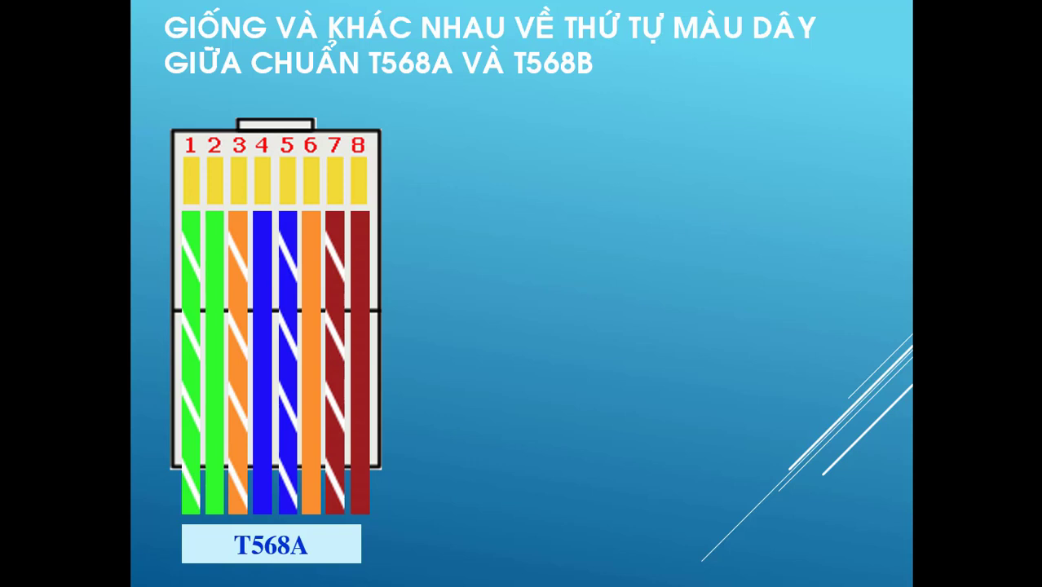
{"action": "key", "text": "Escape"}
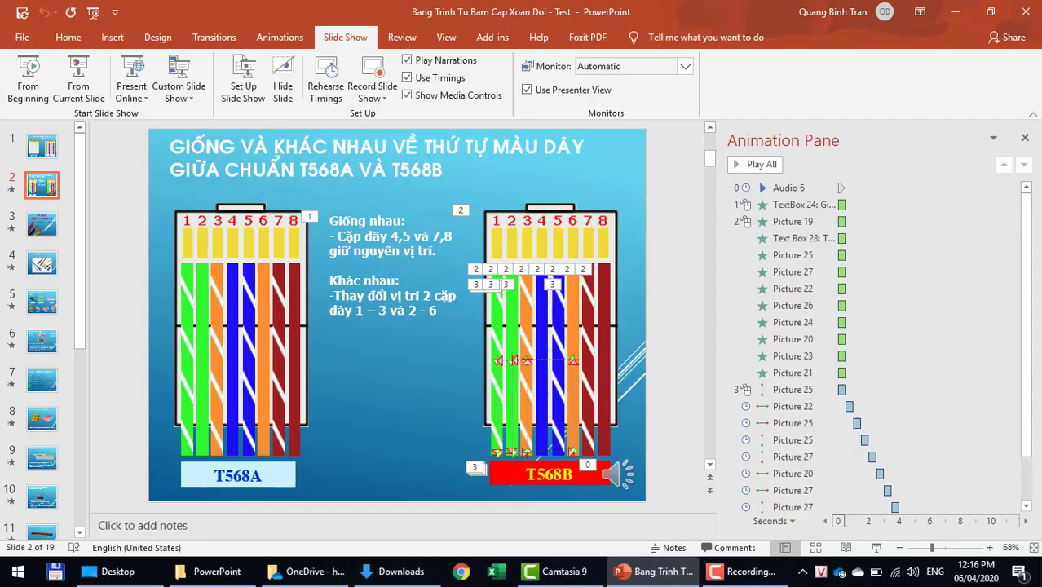
{"action": "left_click", "coordinate": [218, 571]}
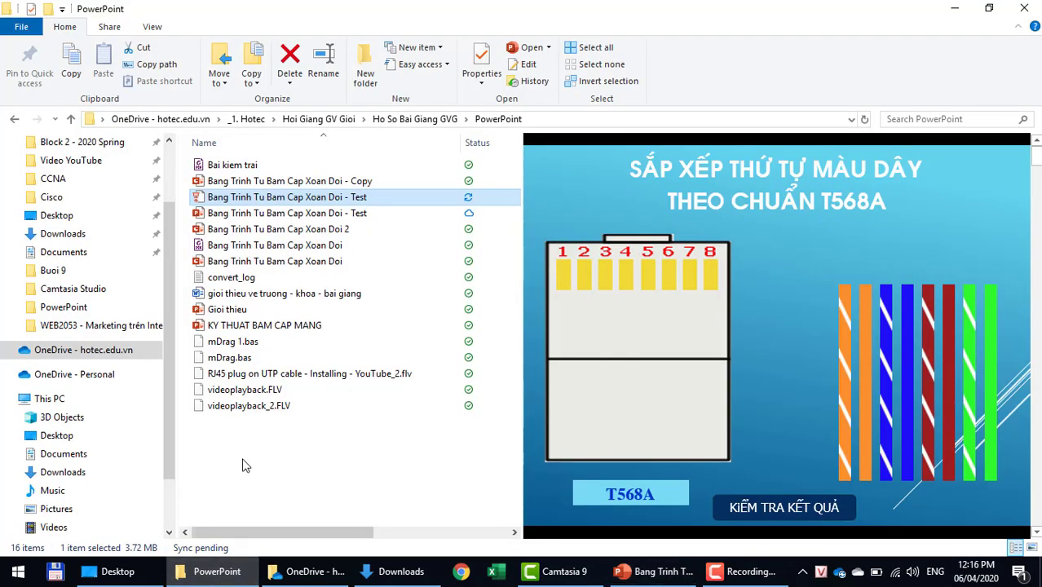
{"action": "right_click", "coordinate": [298, 201]}
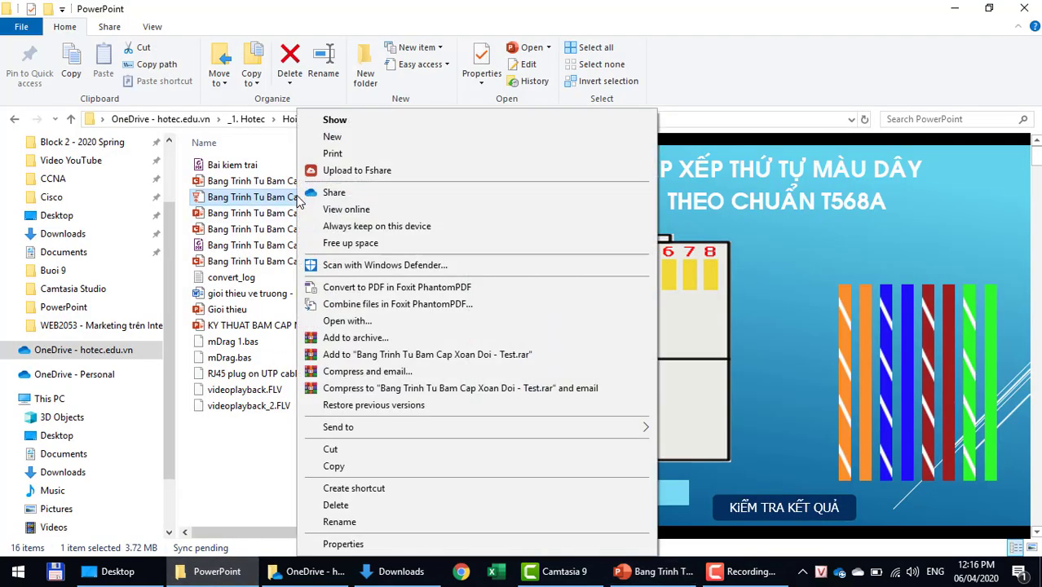
{"action": "left_click", "coordinate": [343, 544]}
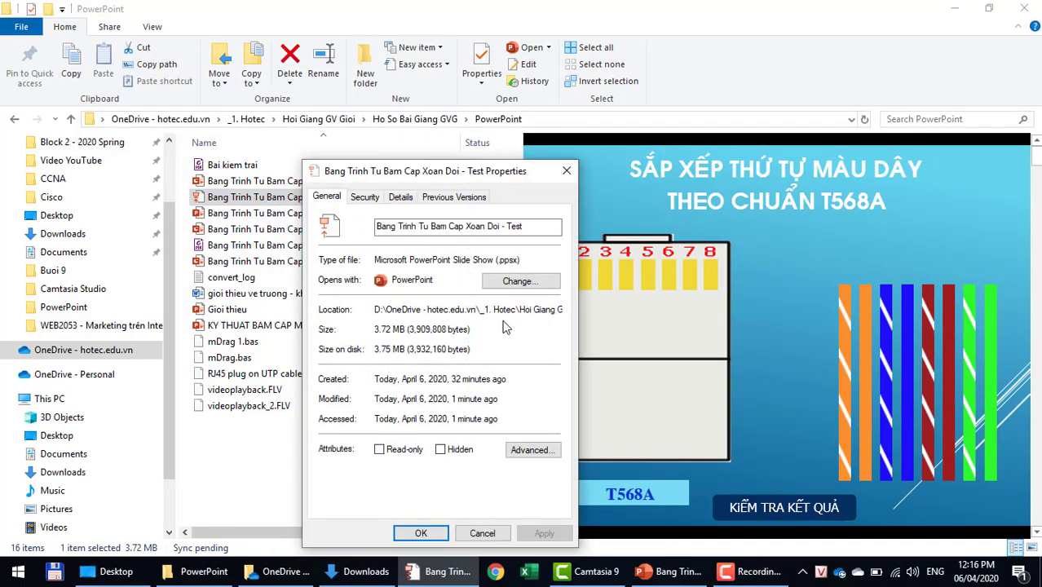
{"action": "left_click_drag", "start_coordinate": [497, 259], "coordinate": [525, 260]}
{"action": "left_click", "coordinate": [480, 539]}
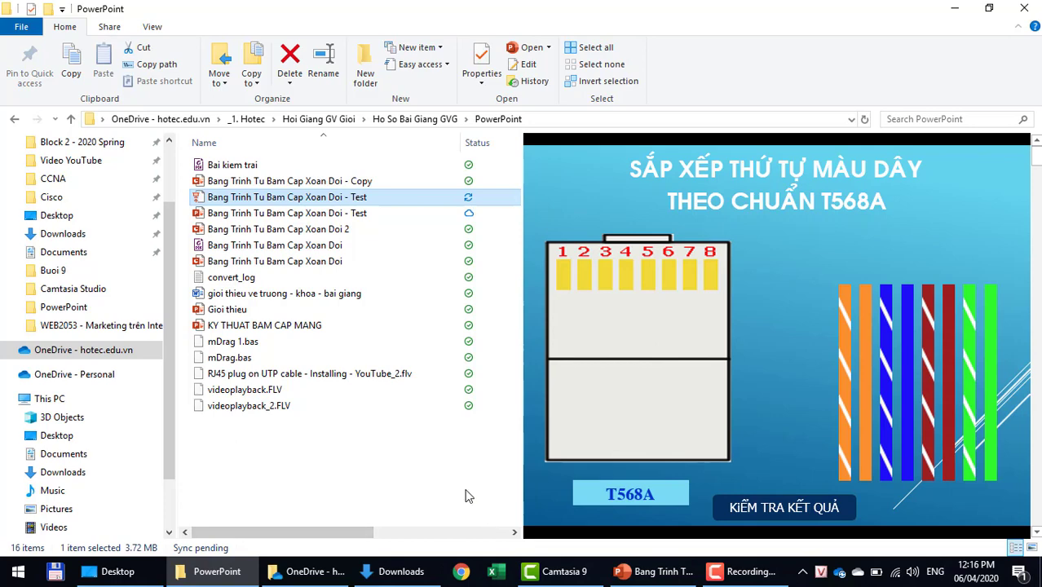
{"action": "left_click", "coordinate": [359, 212]}
{"action": "left_click", "coordinate": [358, 200]}
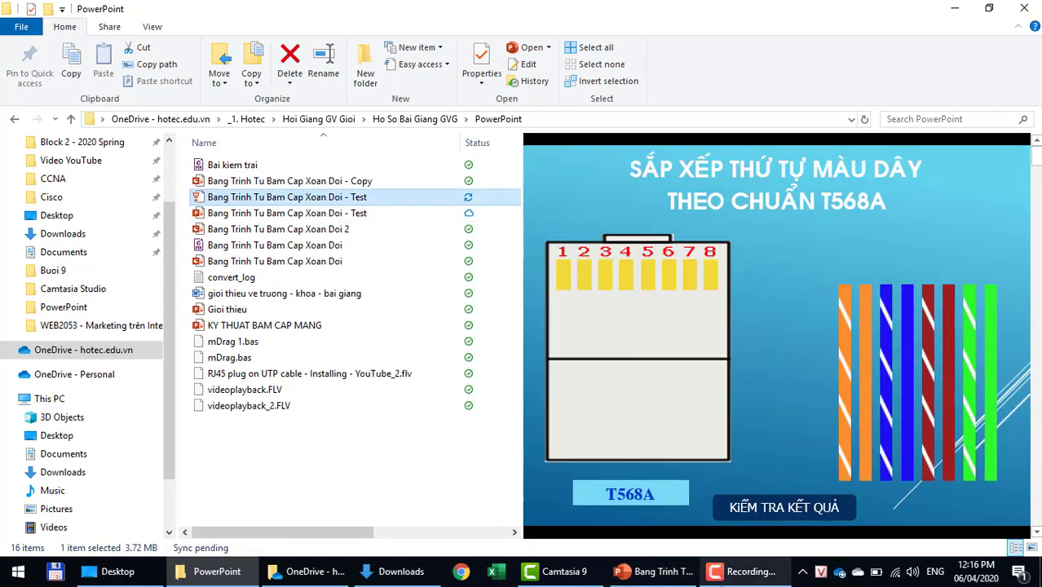
{"action": "left_click", "coordinate": [652, 571]}
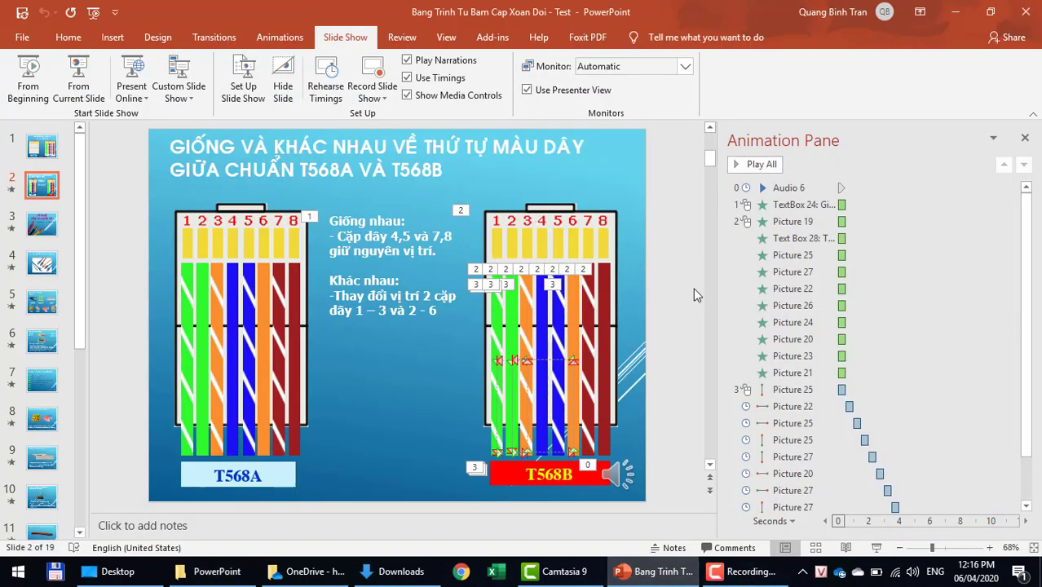
{"action": "mouse_move", "coordinate": [642, 495]}
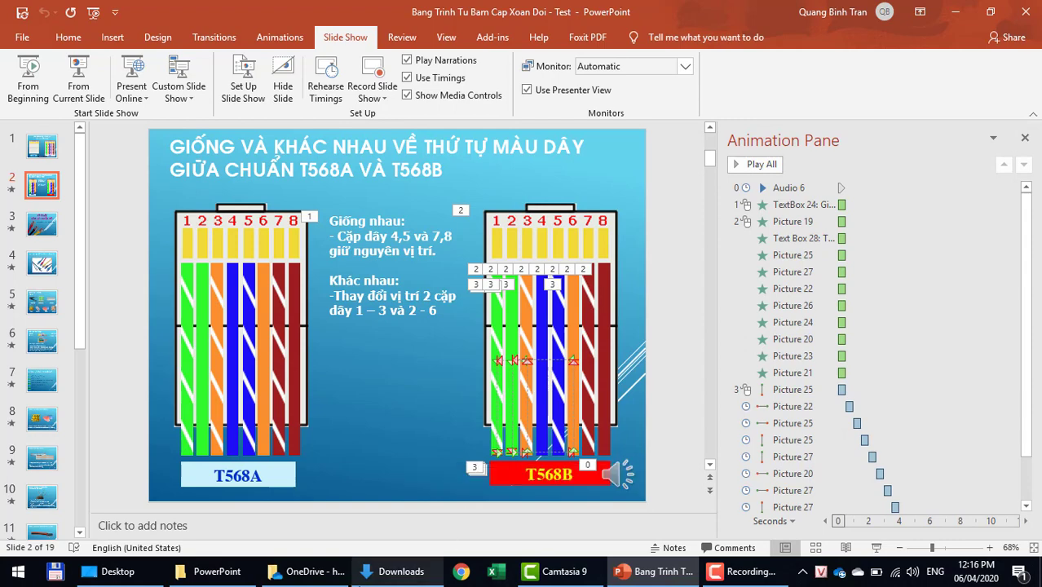
{"action": "left_click", "coordinate": [210, 577]}
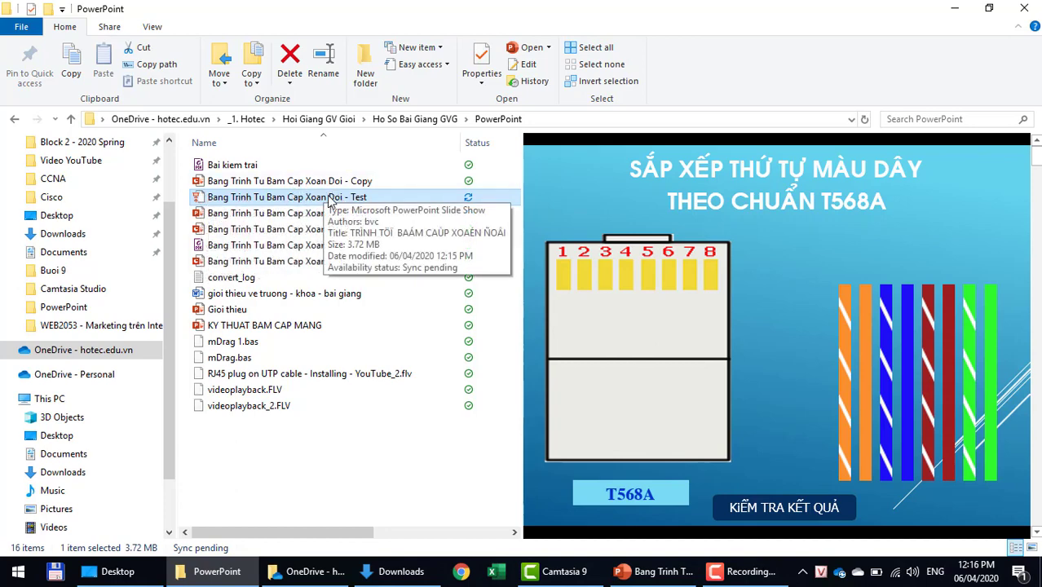
{"action": "left_click", "coordinate": [621, 580]}
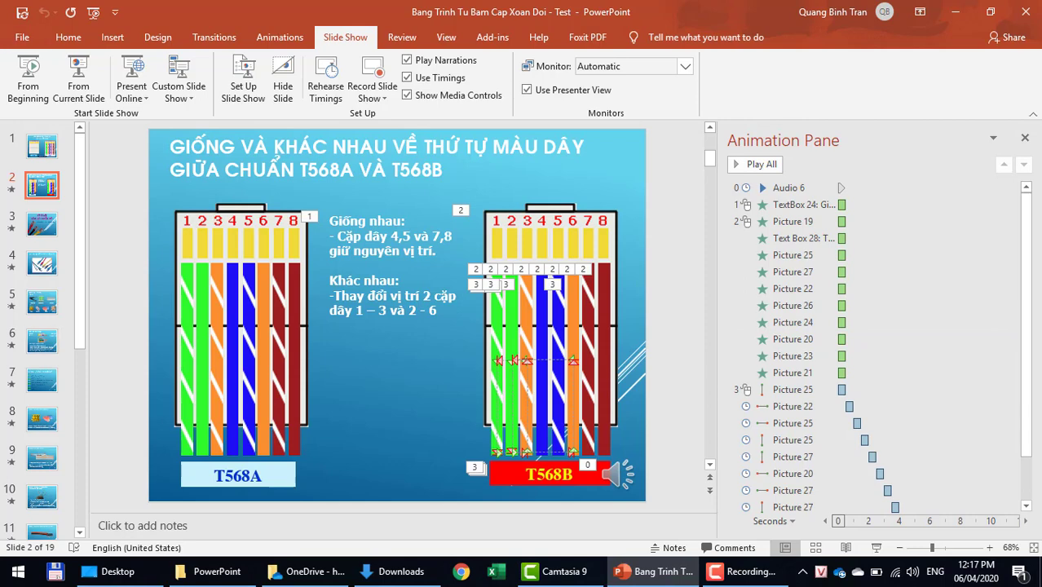
Step: Bring up the Package for CD dialog listing 'Bang Trinh Tu Bam Cap Xoan Doi - Test.ppsx'
{"action": "left_click", "coordinate": [22, 36]}
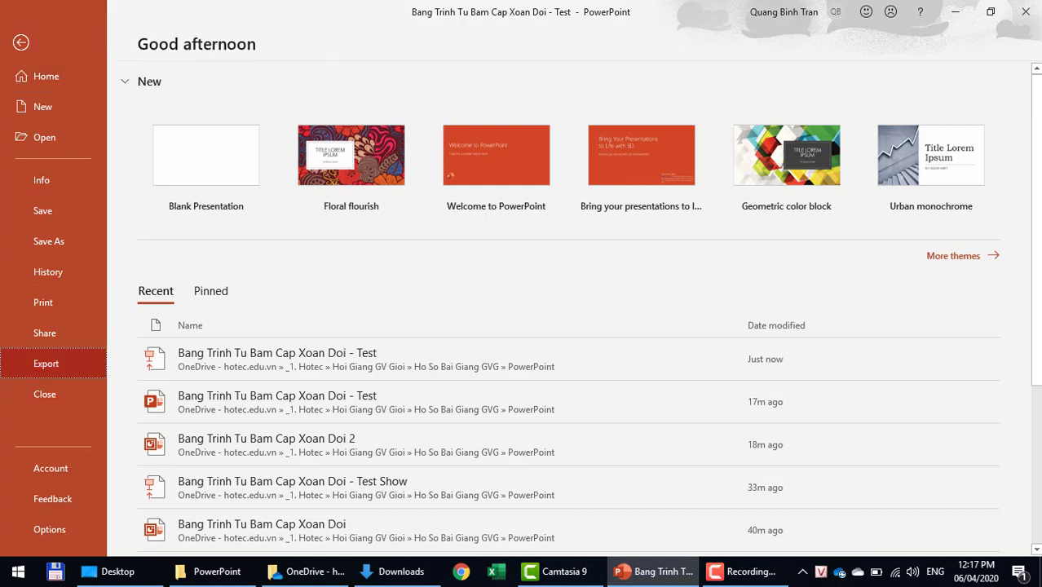
{"action": "left_click", "coordinate": [46, 364]}
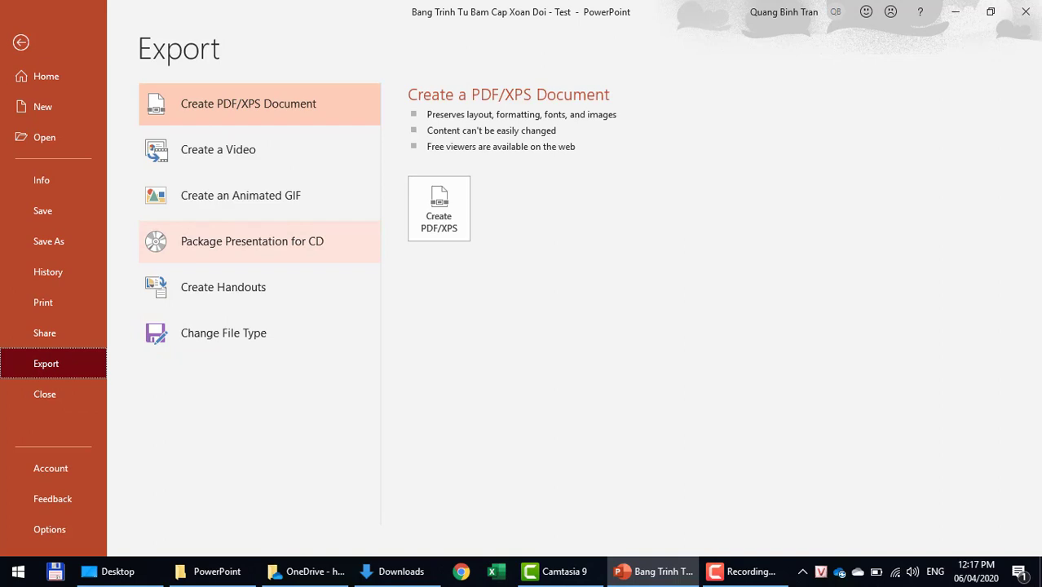
{"action": "left_click", "coordinate": [252, 241]}
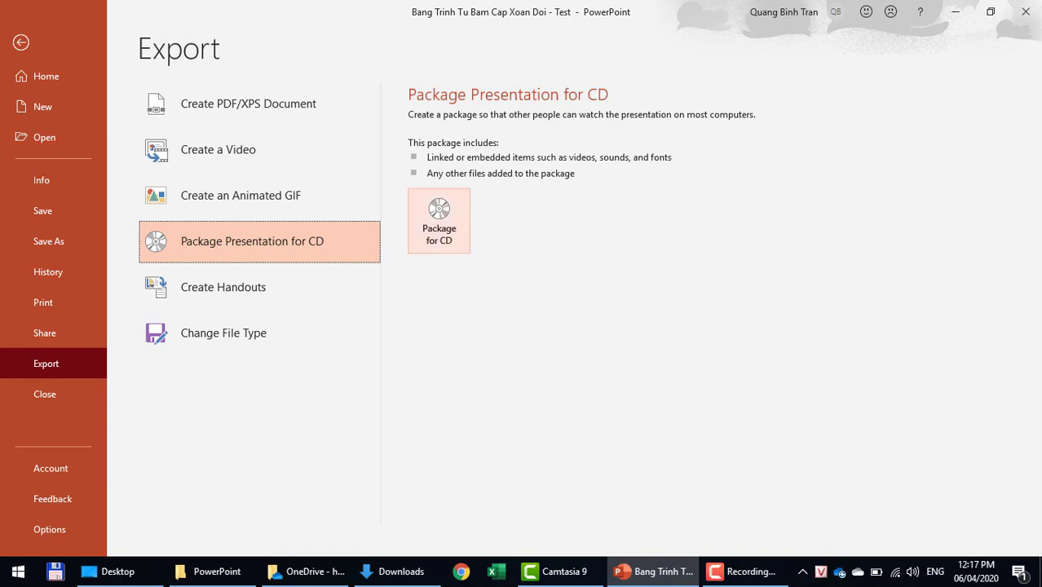
{"action": "left_click", "coordinate": [438, 220]}
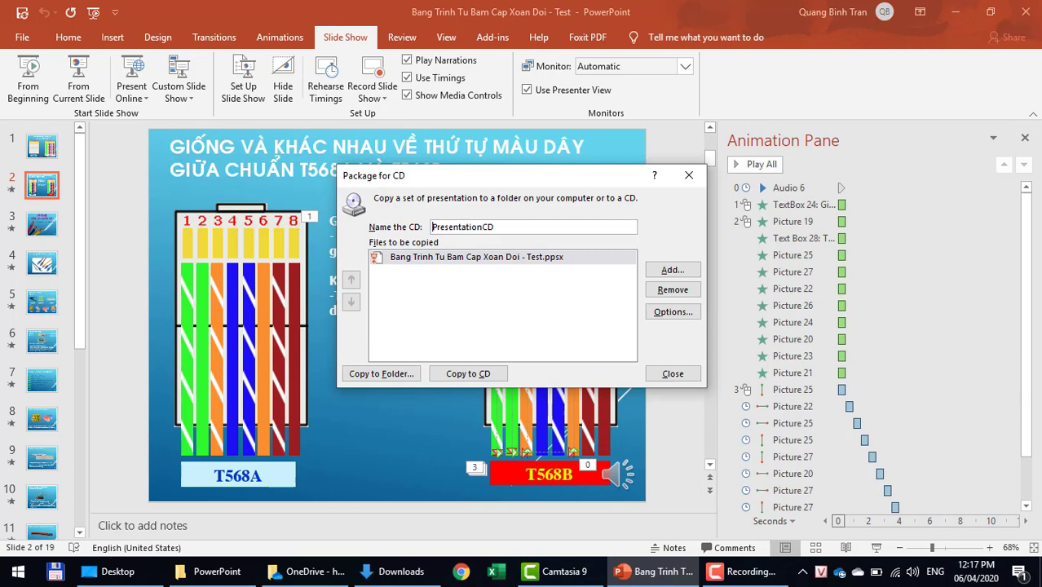
Step: Name the package 'BG B Cap Mang'
{"action": "key", "text": "ctrl+a"}
{"action": "key", "text": "ctrl+v"}
{"action": "type", "text": "G"}
{"action": "key", "text": "BackSpace"}
{"action": "type", "text": "B"}
{"action": "type", "text": "G B"}
{"action": "type", "text": "C"}
{"action": "key", "text": "BackSpace"}
{"action": "type", "text": "Cap M"}
{"action": "type", "text": "ang"}
Step: Copy the package to a folder with linked files, continuing past the unprocessable RJ45 video
{"action": "left_click", "coordinate": [357, 375]}
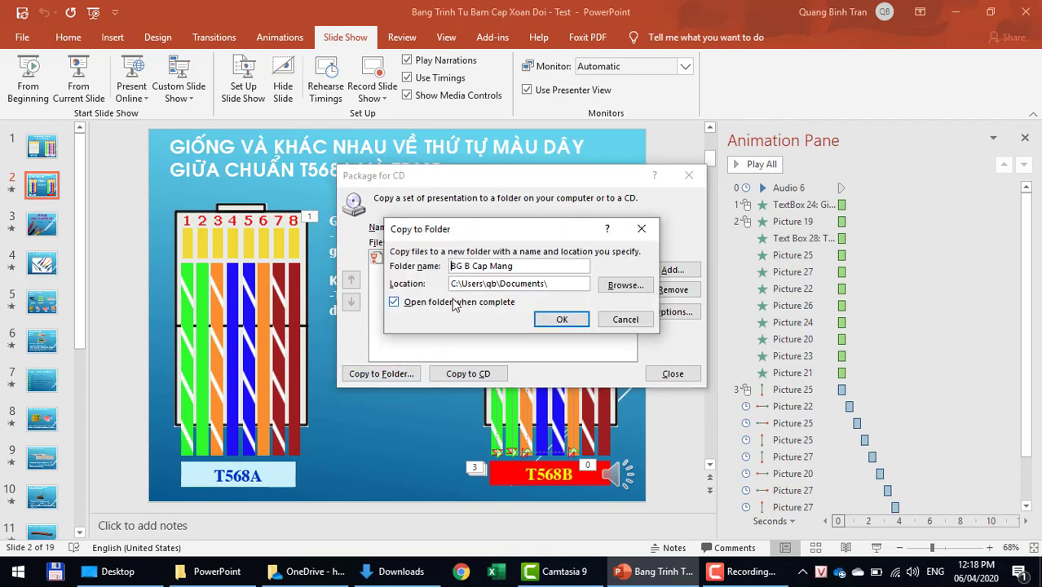
{"action": "left_click", "coordinate": [559, 321]}
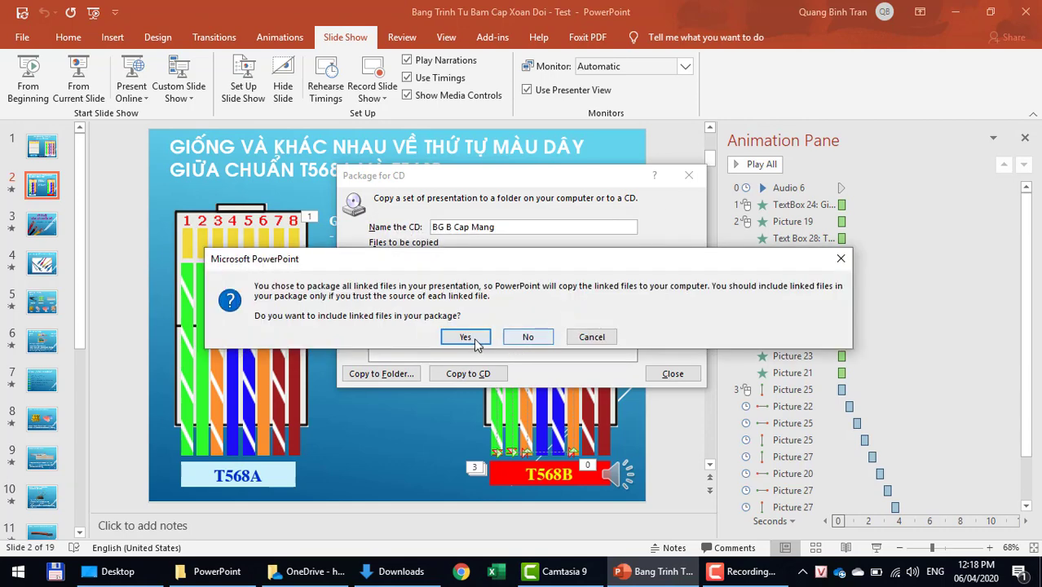
{"action": "left_click", "coordinate": [468, 341]}
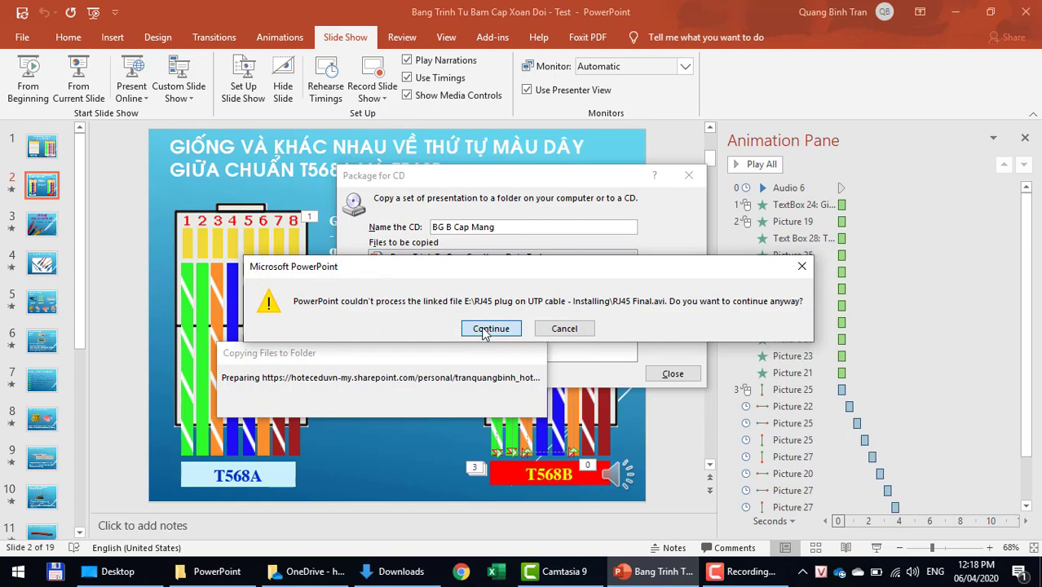
{"action": "left_click", "coordinate": [490, 328]}
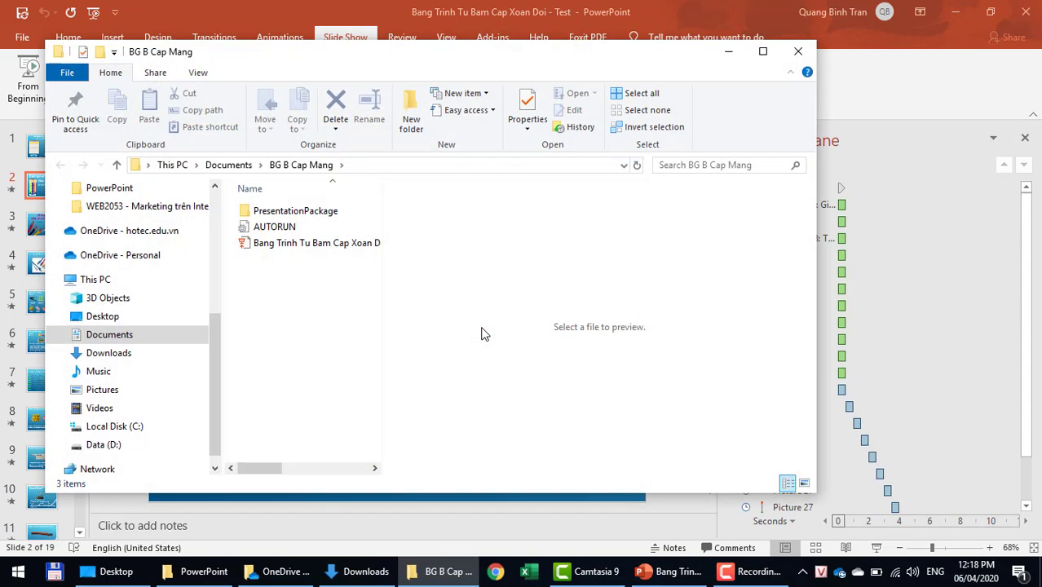
Step: Reopen BG B Cap Mang from Documents, inspect its packaged files with full names, then close Explorer
{"action": "left_click", "coordinate": [230, 165]}
{"action": "right_click", "coordinate": [266, 210]}
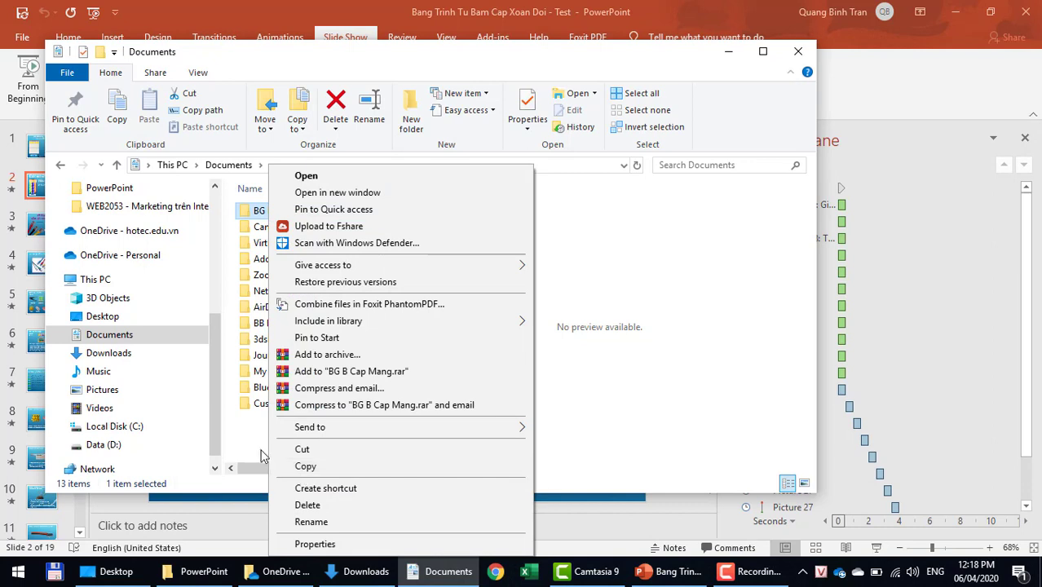
{"action": "left_click", "coordinate": [252, 449]}
{"action": "double_click", "coordinate": [277, 211]}
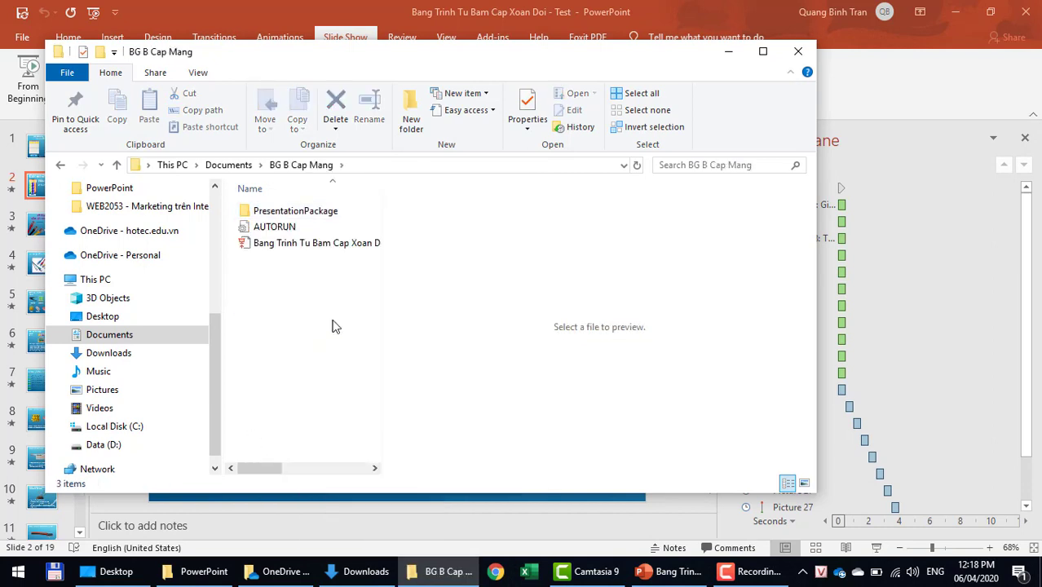
{"action": "left_click_drag", "start_coordinate": [386, 189], "coordinate": [474, 190]}
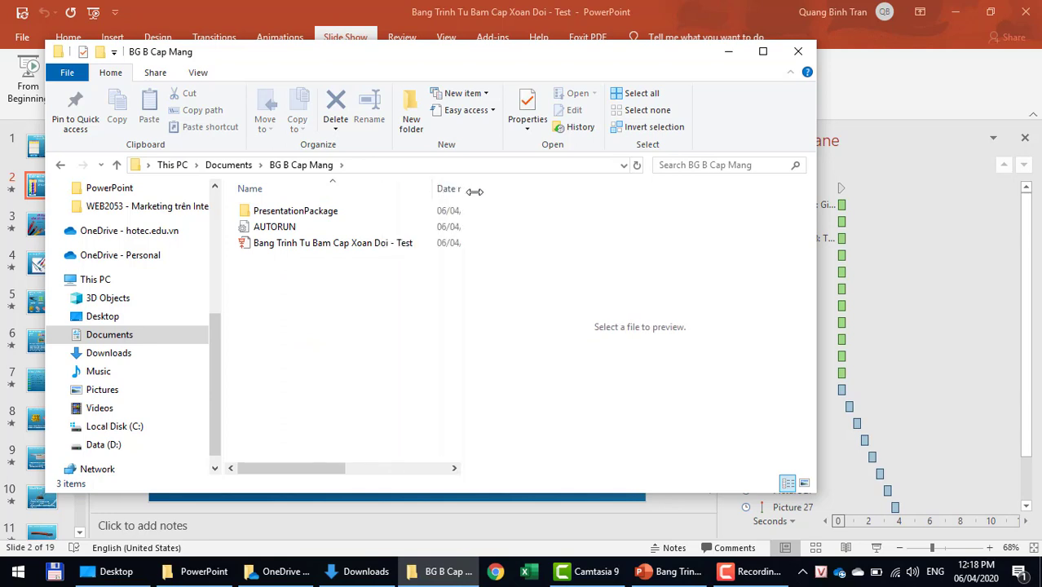
{"action": "left_click", "coordinate": [371, 242]}
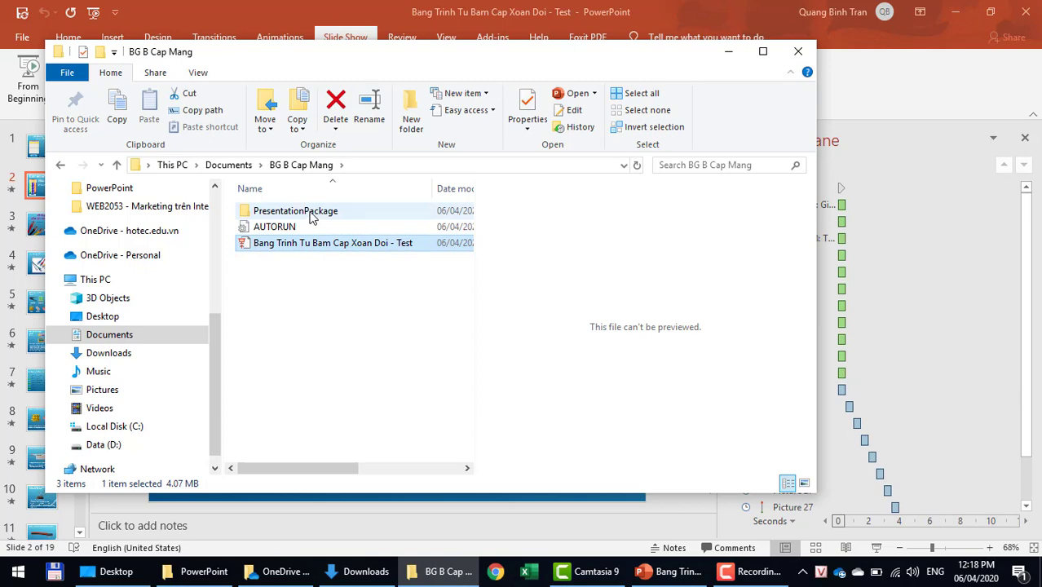
{"action": "left_click", "coordinate": [325, 349]}
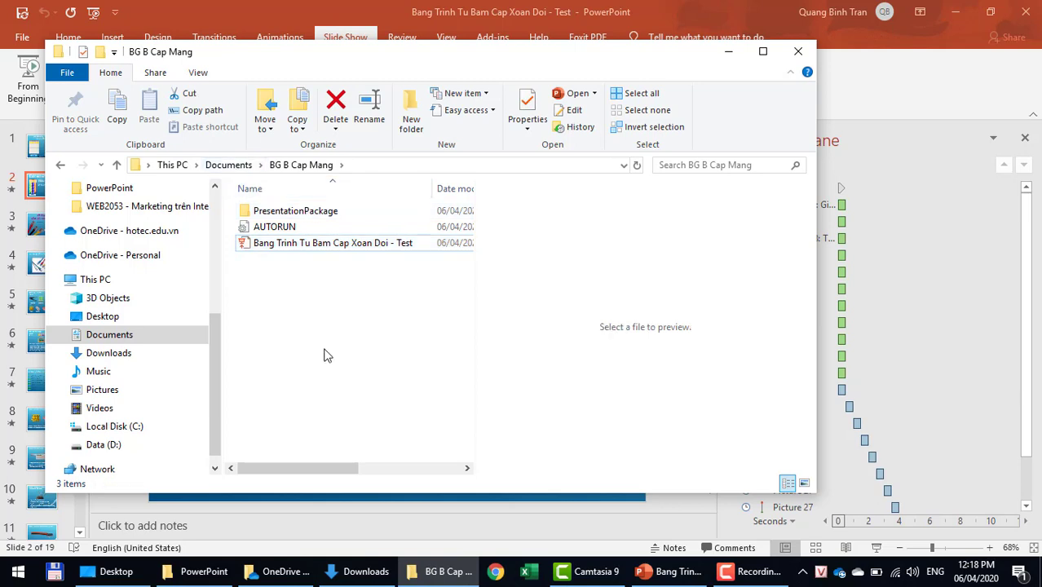
{"action": "left_click", "coordinate": [800, 57]}
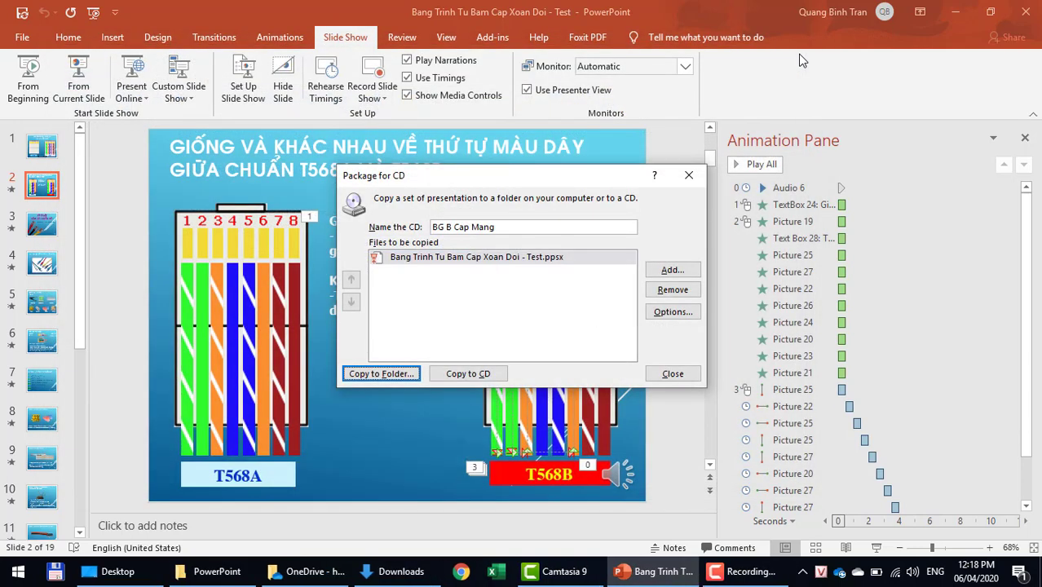
Step: Close the Package for CD dialog to return to slide 2
{"action": "left_click", "coordinate": [672, 374]}
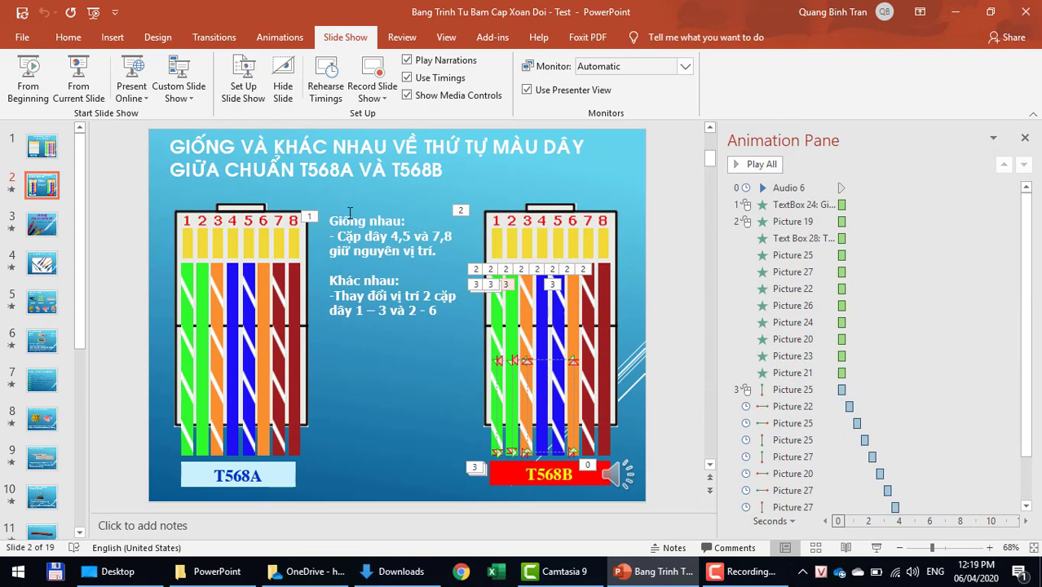
Step: Create a Full HD (1080p) video export using recorded timings and narrations
{"action": "left_click", "coordinate": [22, 39]}
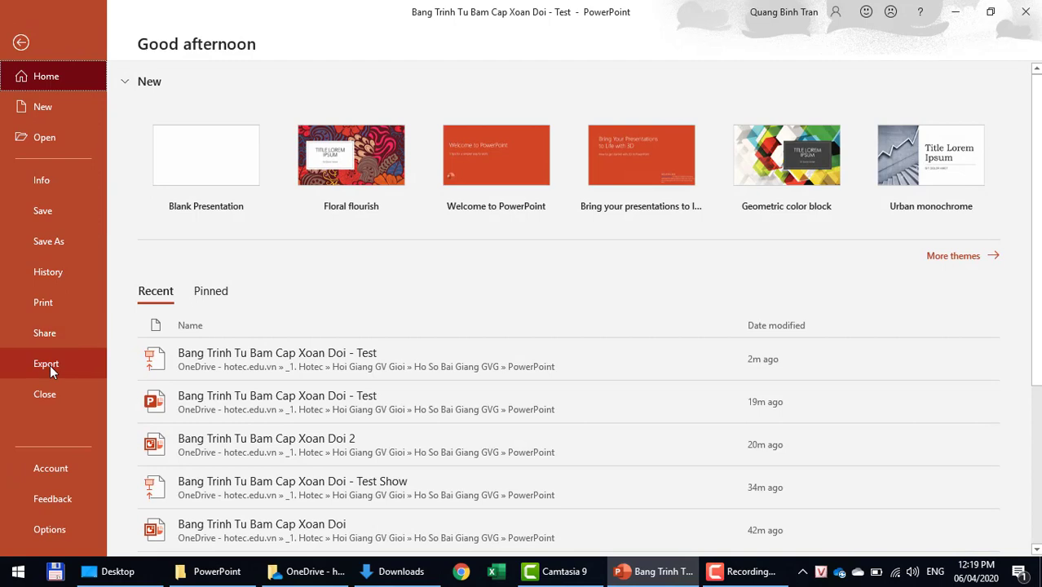
{"action": "left_click", "coordinate": [49, 367]}
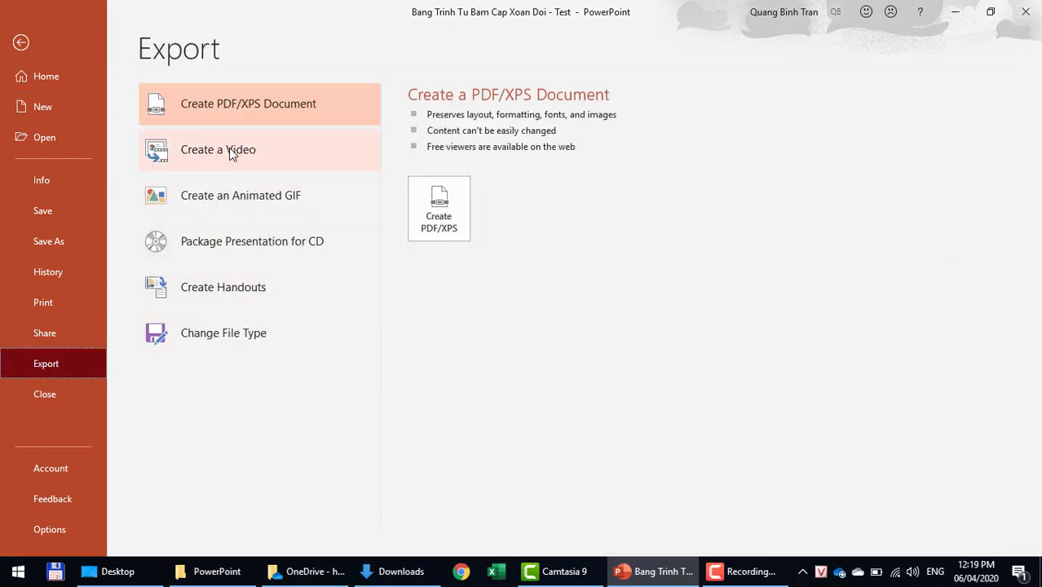
{"action": "left_click", "coordinate": [256, 157]}
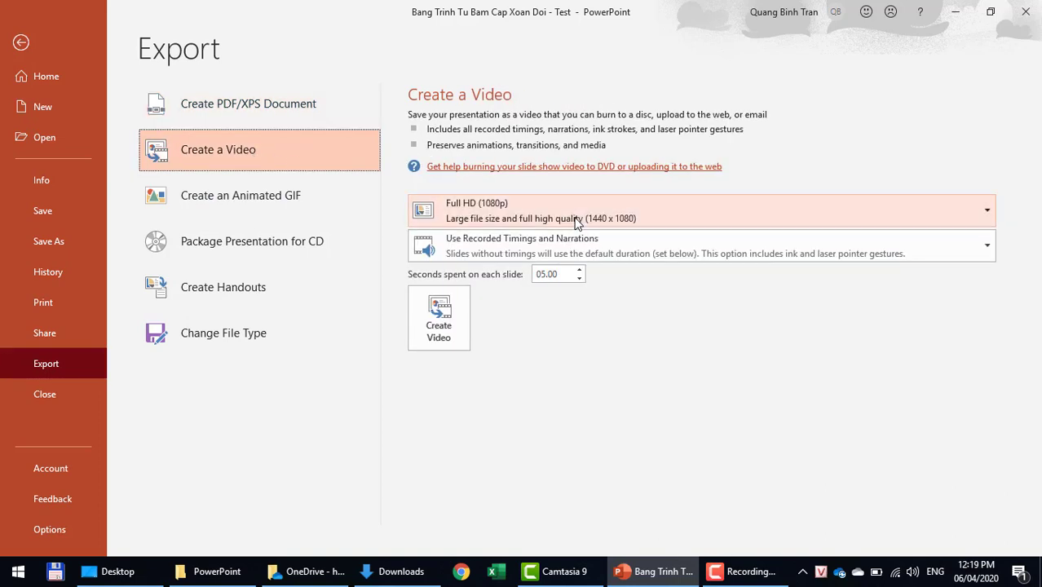
{"action": "left_click", "coordinate": [445, 334]}
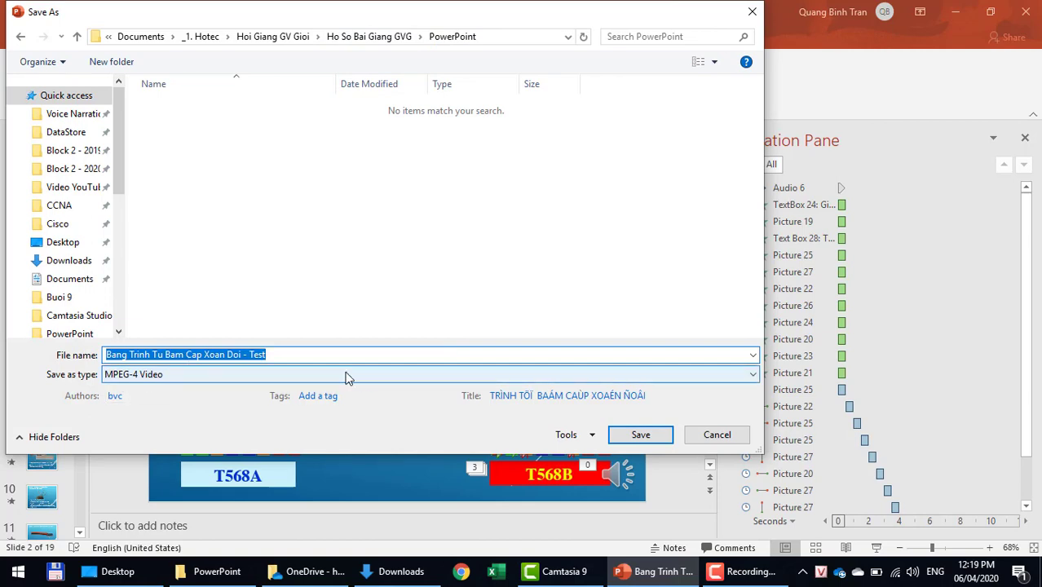
Step: Save the video as 'Bang Trinh Tu Bam Cap Xoan Doi - Test.mp4' without unsupported media, then switch to Explorer
{"action": "left_click", "coordinate": [640, 438]}
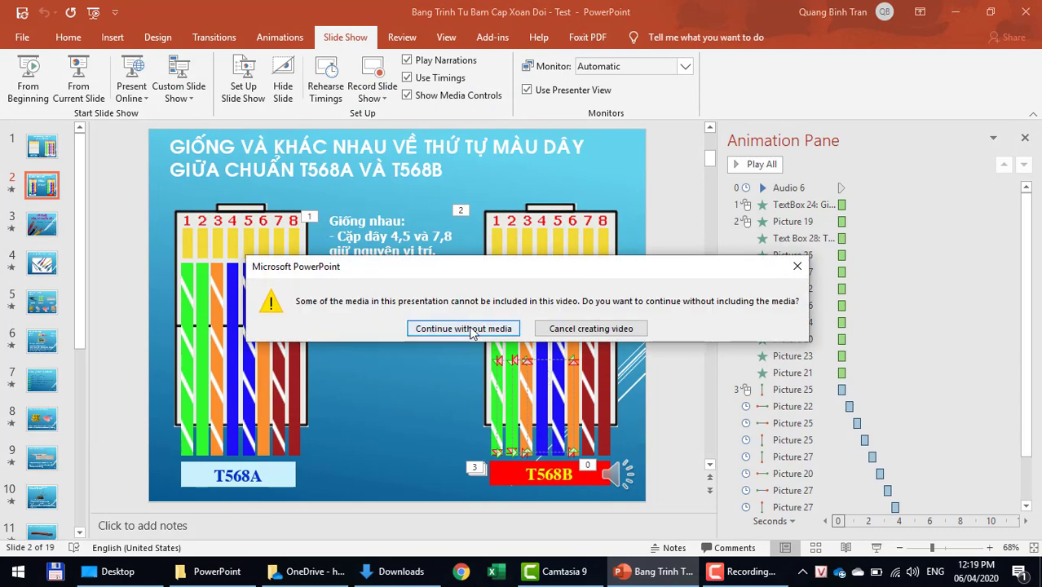
{"action": "left_click", "coordinate": [506, 329]}
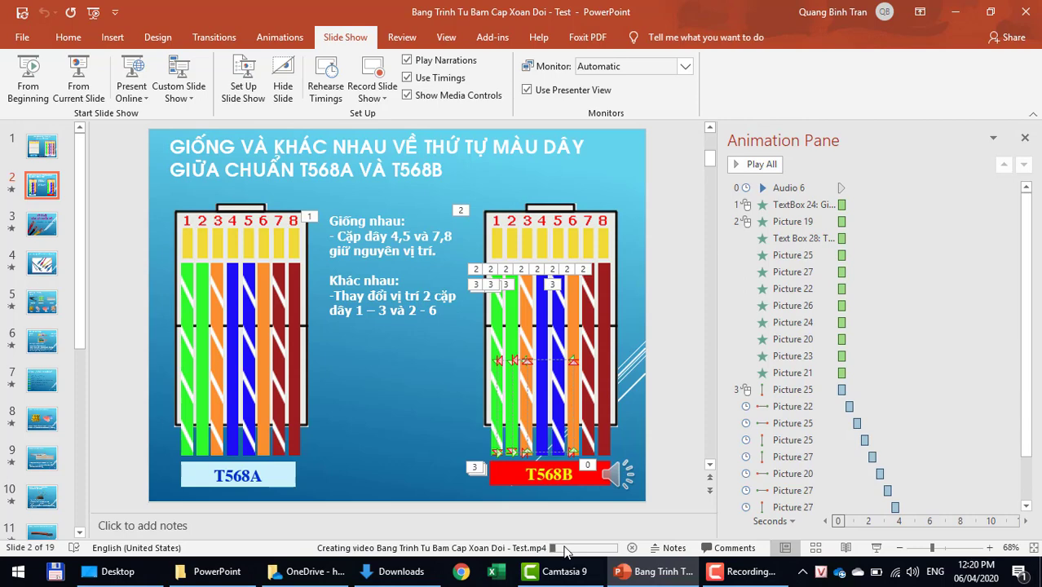
{"action": "key", "text": "alt+Tab"}
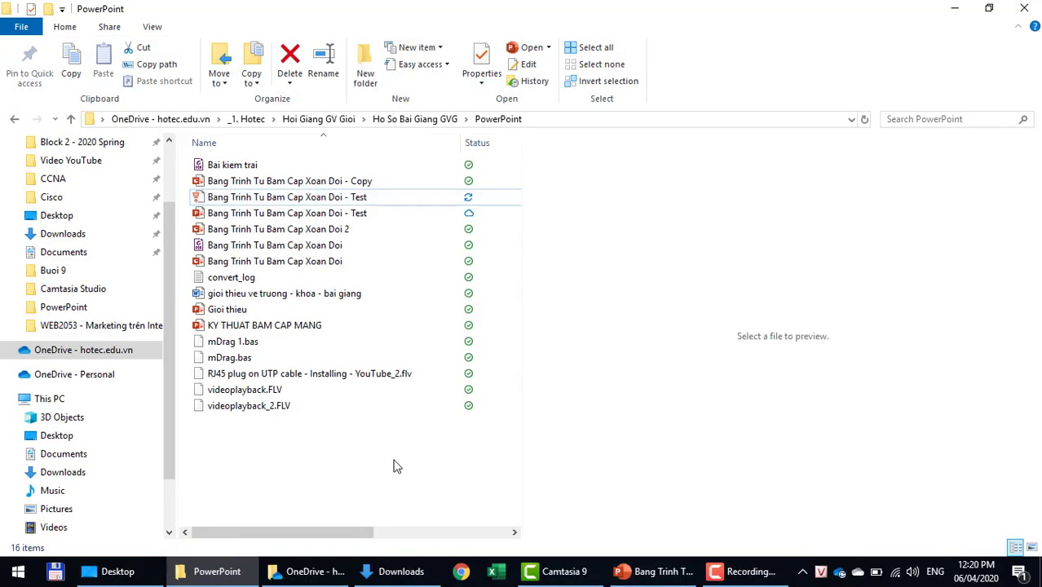
Step: Switch from File Explorer back to the PowerPoint presentation window
{"action": "left_click", "coordinate": [646, 577]}
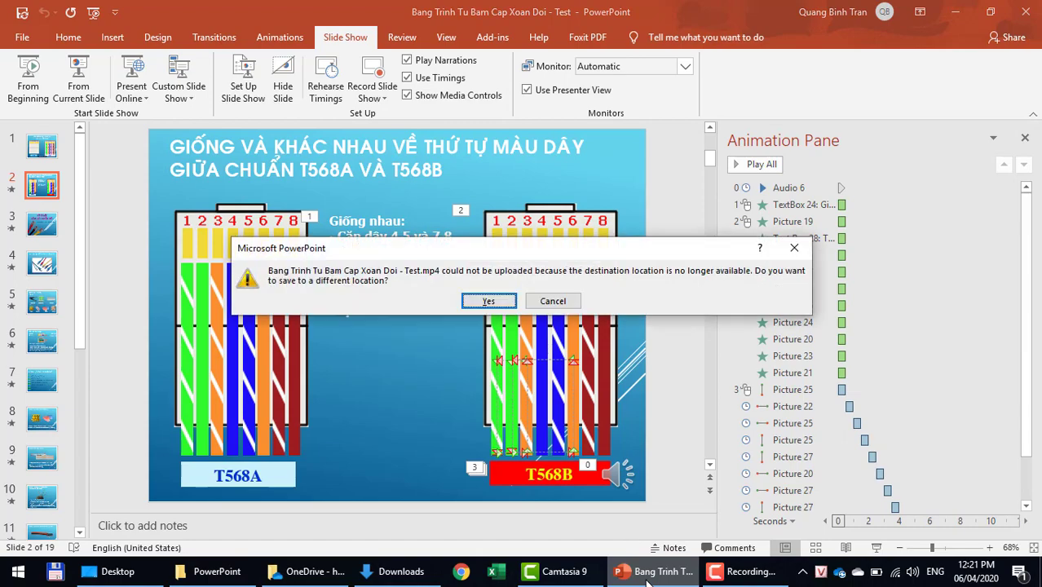
Step: Save the video elsewhere under the name 'Bài Giảng Bấm Cáp Mạng'
{"action": "left_click", "coordinate": [489, 302]}
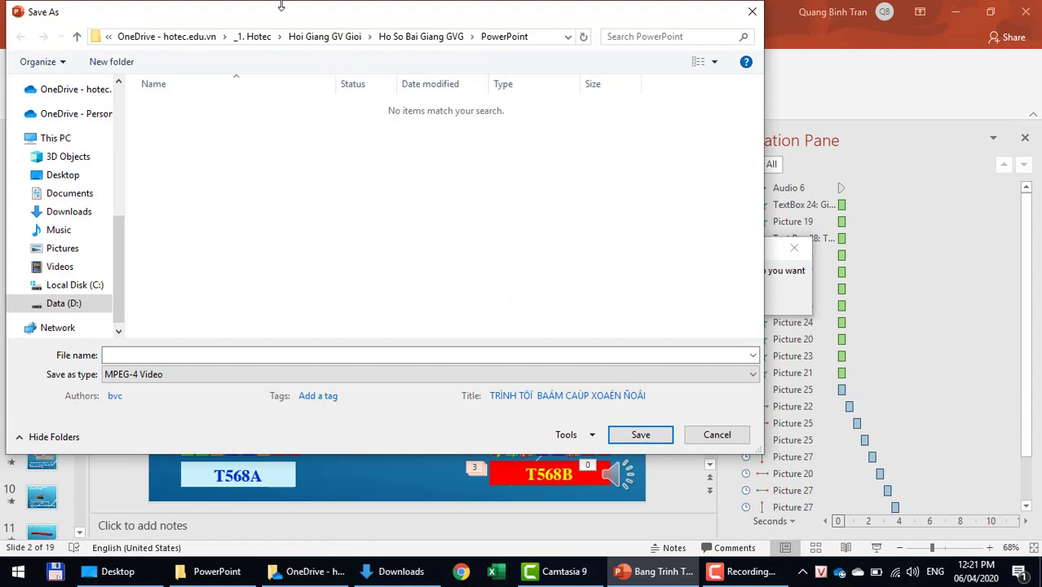
{"action": "left_click_drag", "start_coordinate": [260, 20], "coordinate": [468, 46]}
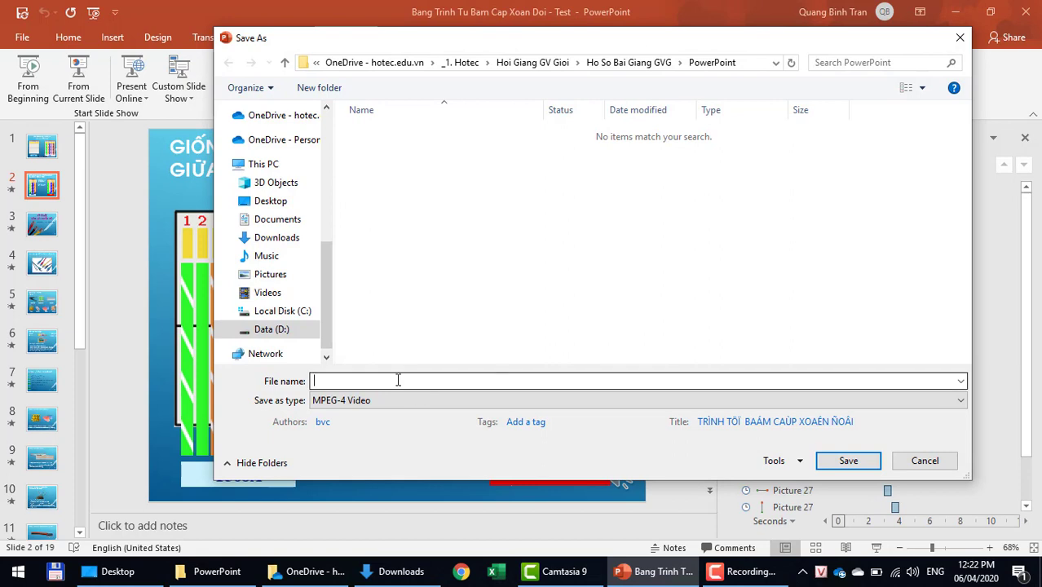
{"action": "type", "text": "H"}
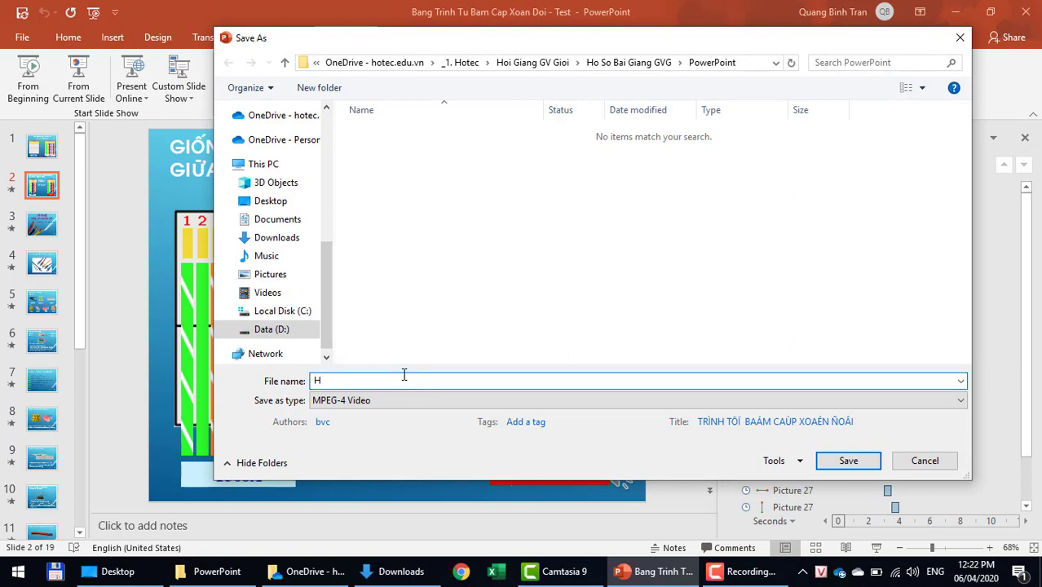
{"action": "key", "text": "BackSpace"}
{"action": "type", "text": "B"}
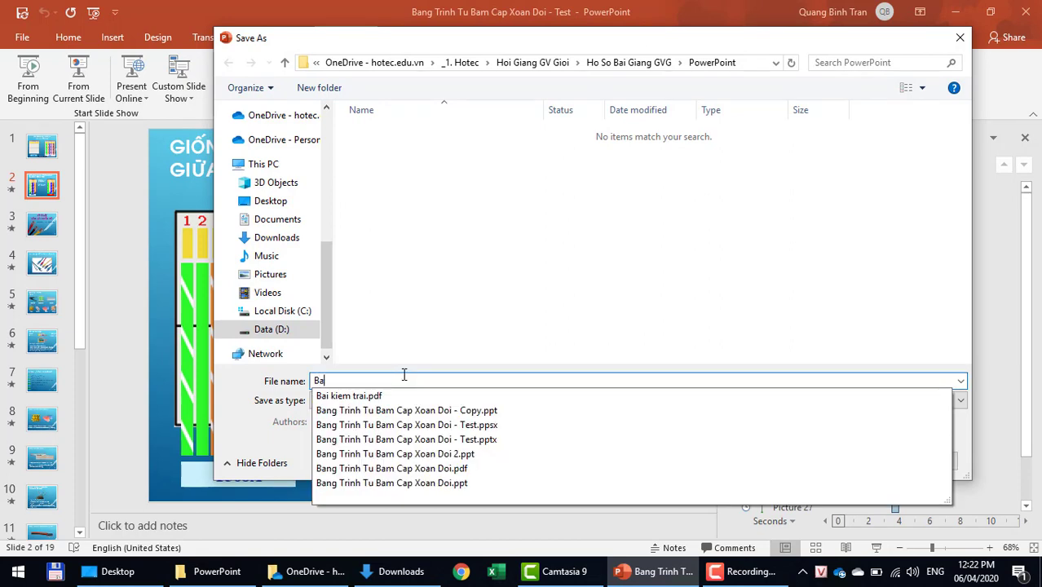
{"action": "type", "text": "ài G"}
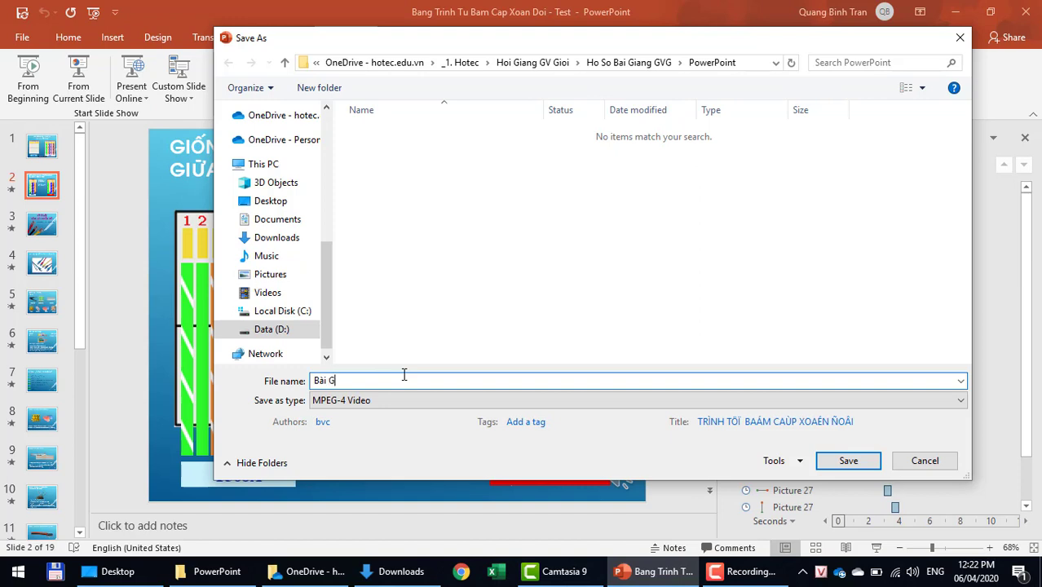
{"action": "type", "text": "iảng "}
{"action": "type", "text": "Bấ"}
{"action": "type", "text": "m Cáp "}
{"action": "type", "text": "Mềng"}
{"action": "key", "text": "Return"}
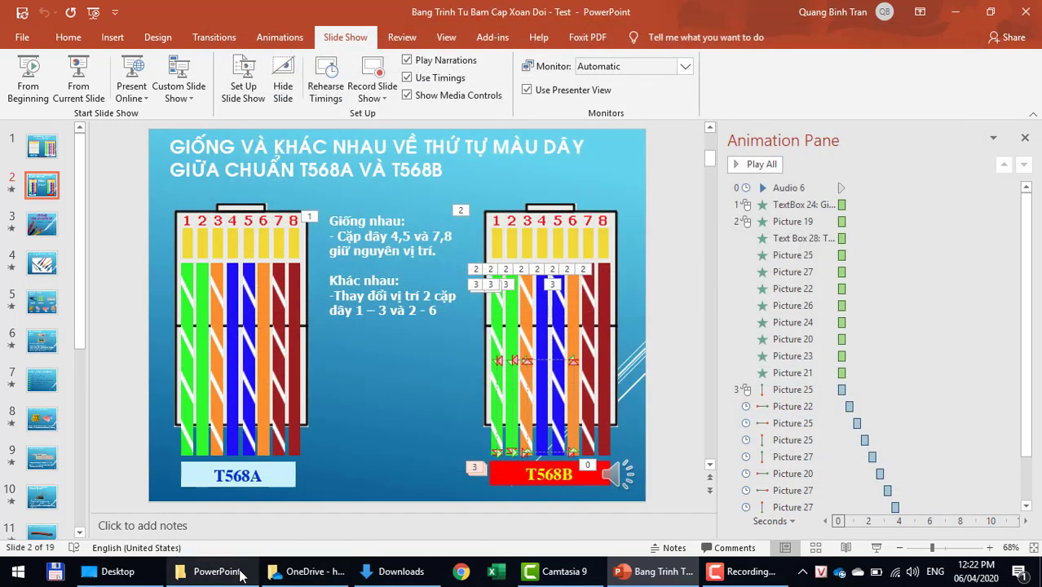
Step: Play the Bài Giảng Bấm Cáp Mạng MP4 preview, skip to the T568A vs T568B slide, then pause
{"action": "left_click", "coordinate": [217, 571]}
{"action": "left_click", "coordinate": [238, 166]}
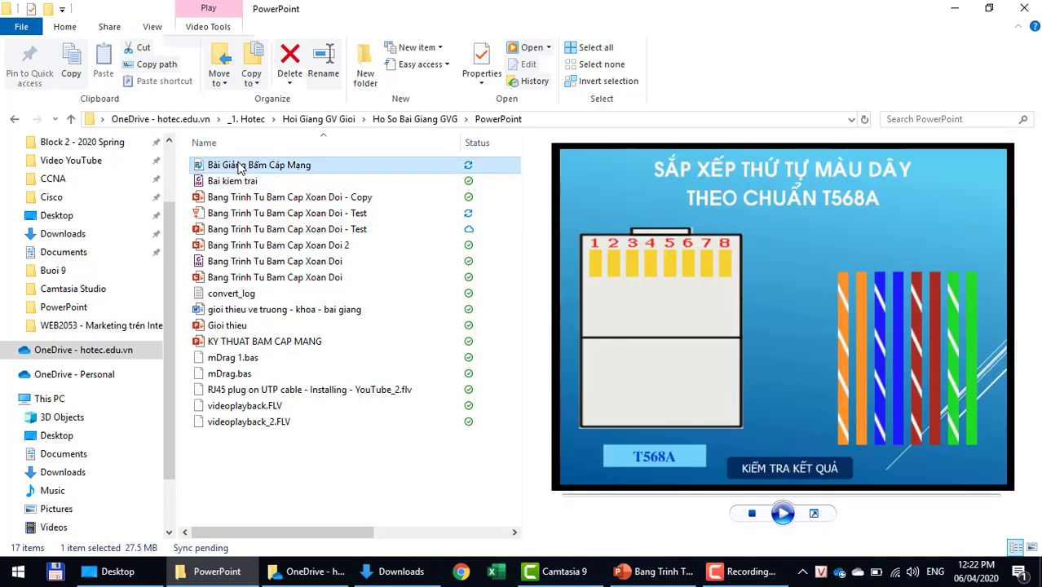
{"action": "left_click", "coordinate": [781, 517]}
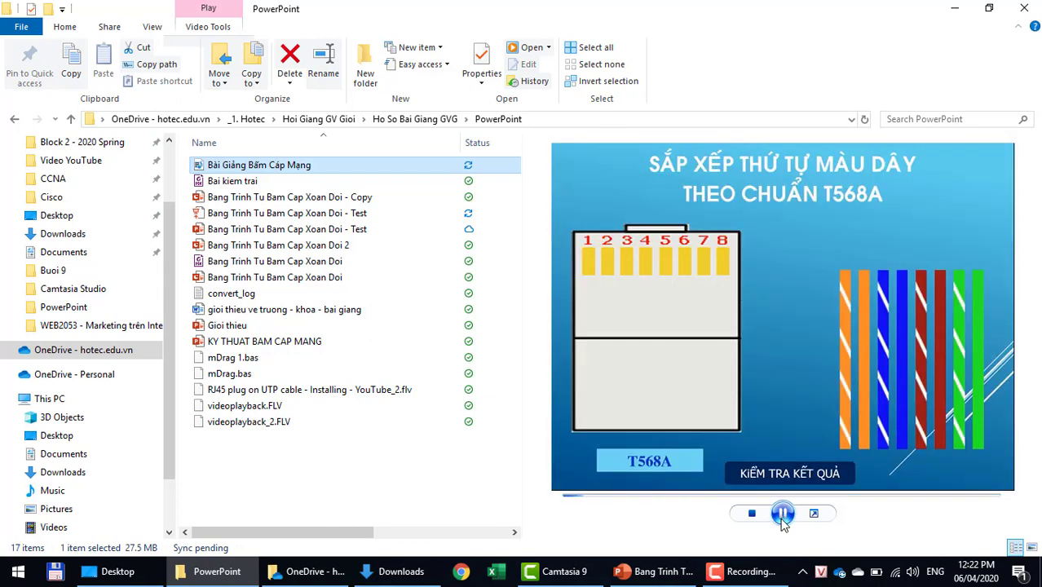
{"action": "left_click", "coordinate": [597, 496]}
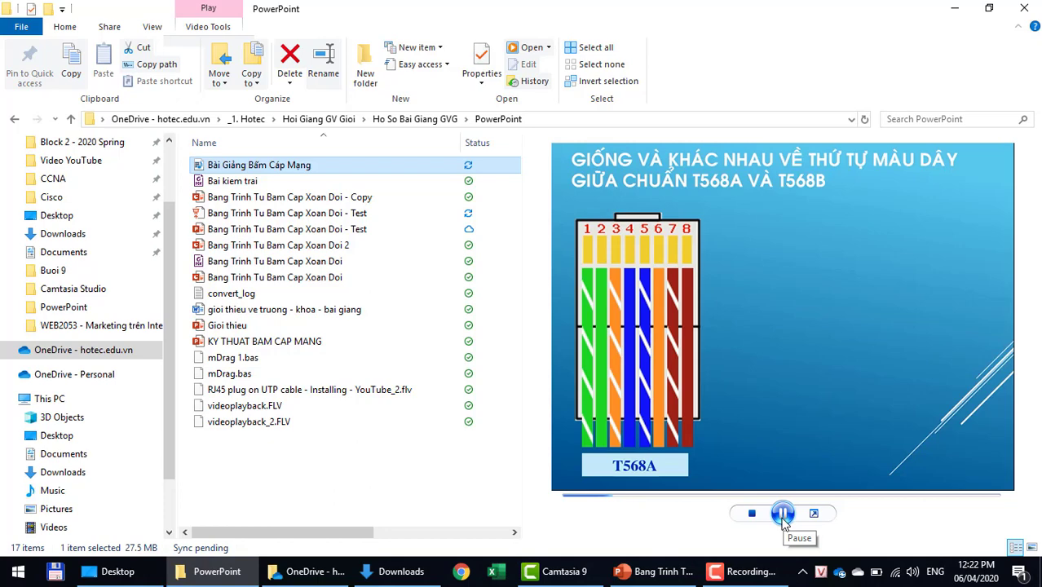
{"action": "left_click", "coordinate": [783, 514]}
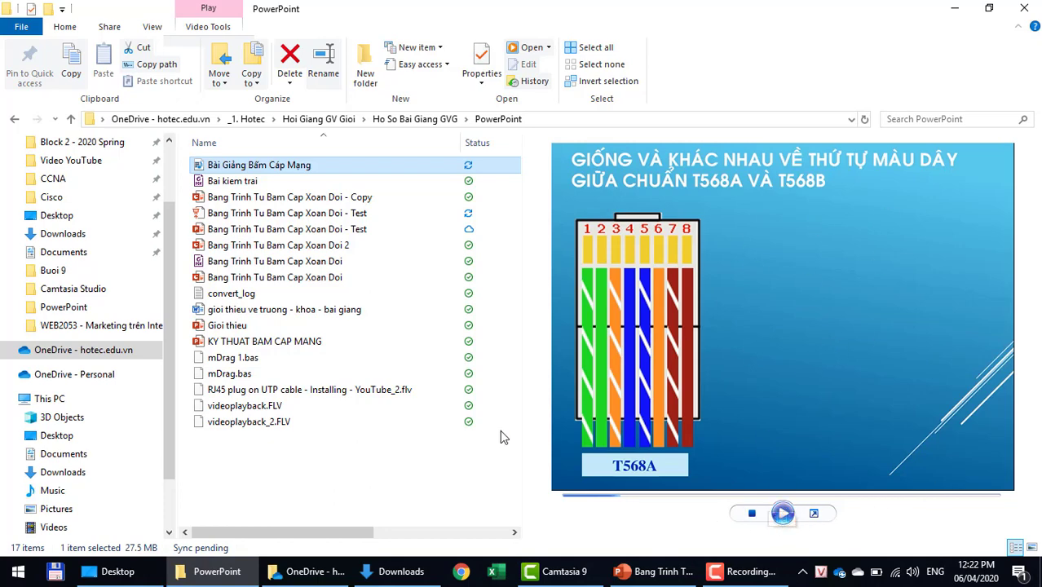
{"action": "mouse_move", "coordinate": [338, 169]}
{"action": "left_click", "coordinate": [310, 477]}
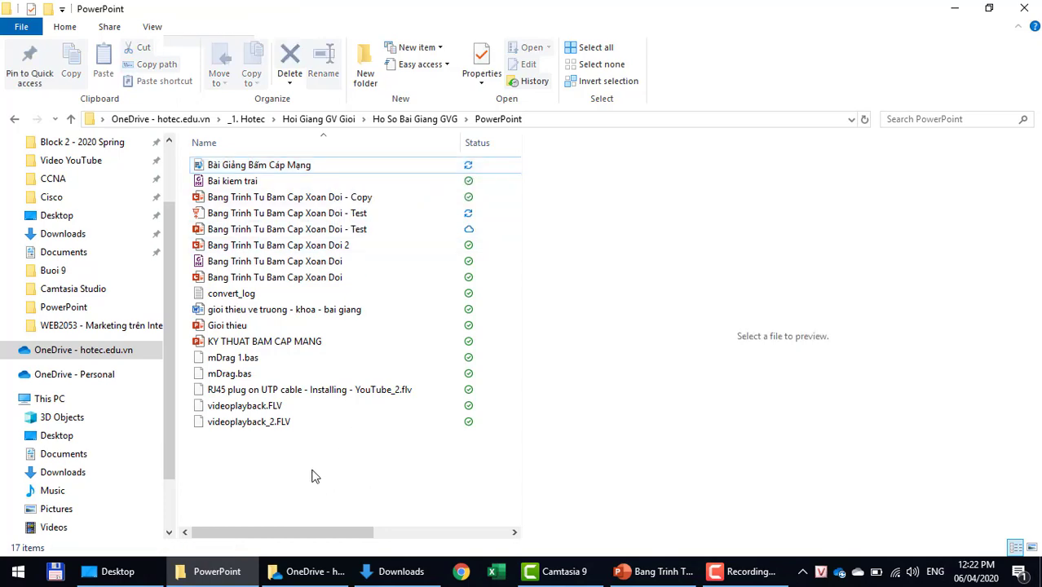
Step: Reselect the Bài Giảng Bấm Cáp Mạng video in File Explorer to show its T568A wire-order slide preview
{"action": "left_click", "coordinate": [678, 571]}
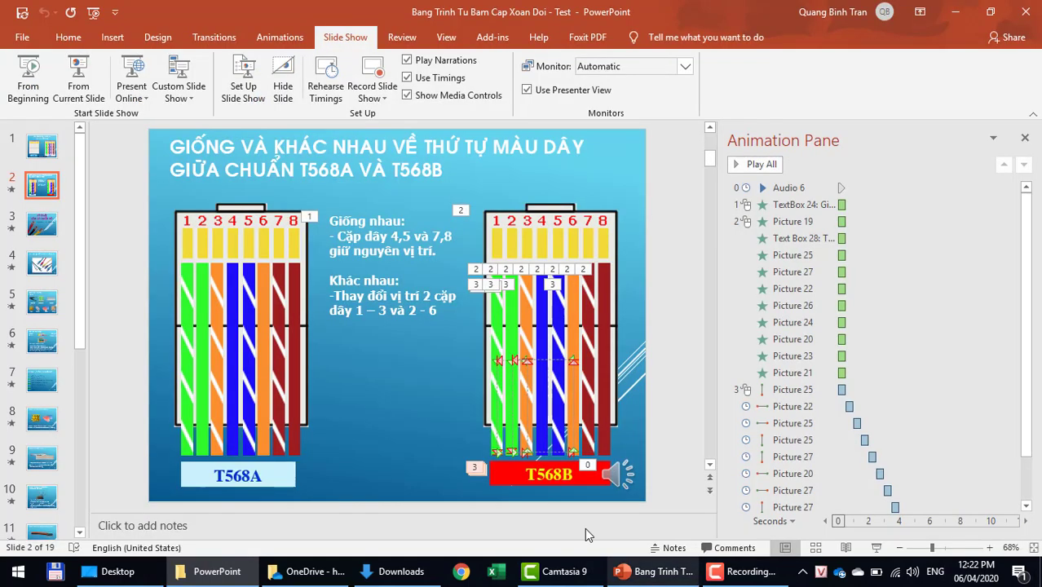
{"action": "left_click", "coordinate": [201, 576]}
{"action": "left_click", "coordinate": [225, 166]}
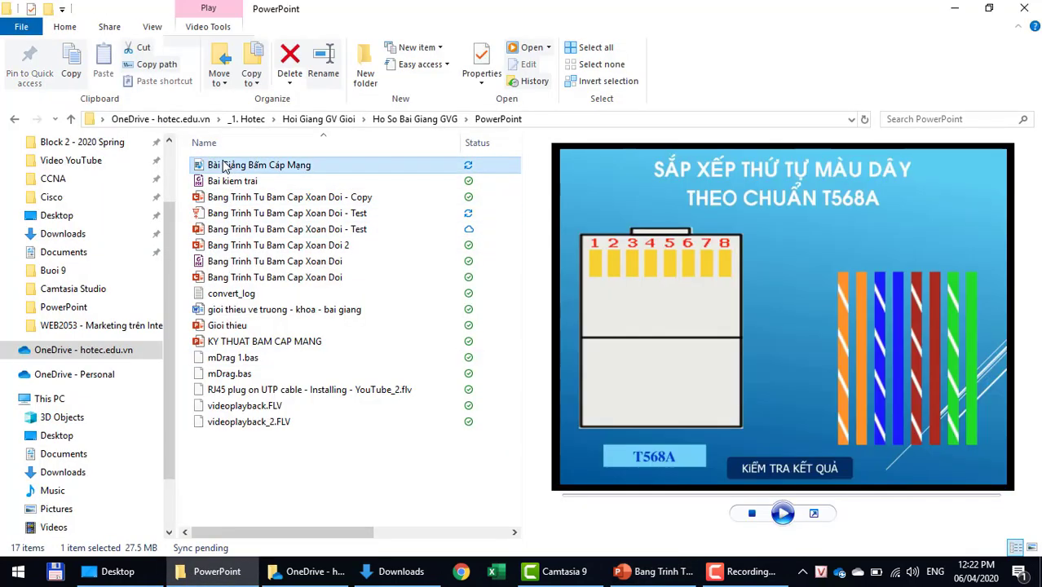